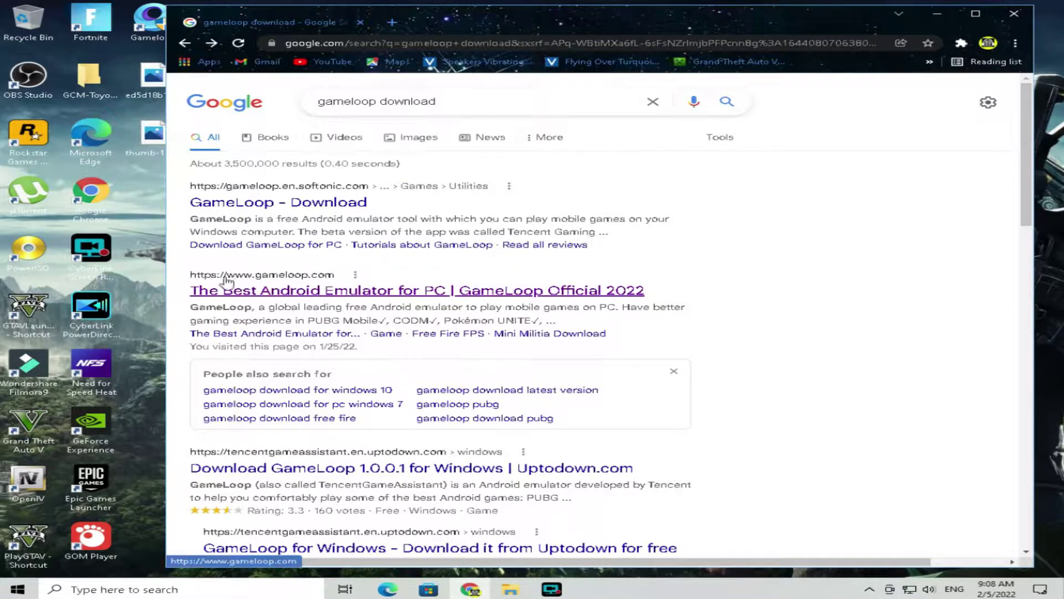
Open the official GameLoop website from the search results to view its download page, then minimize the browser.
left_click(329, 294)
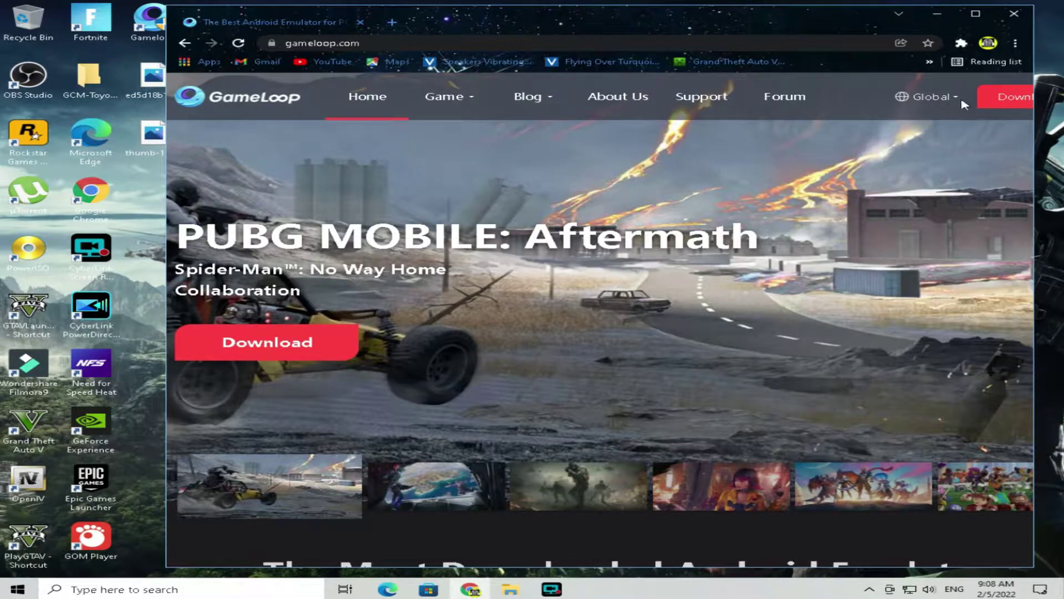
left_click(976, 13)
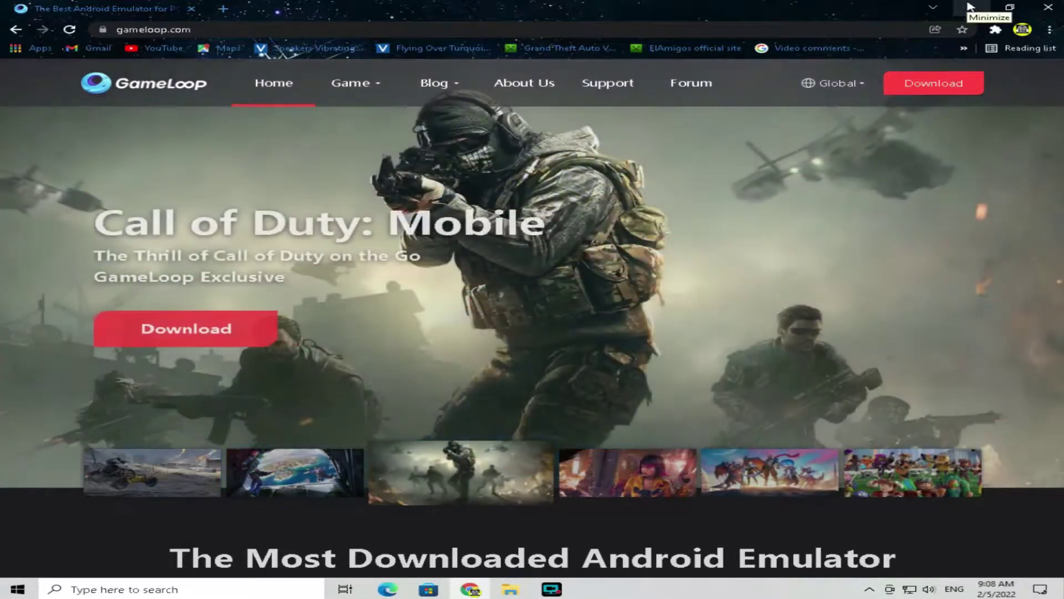
left_click(971, 7)
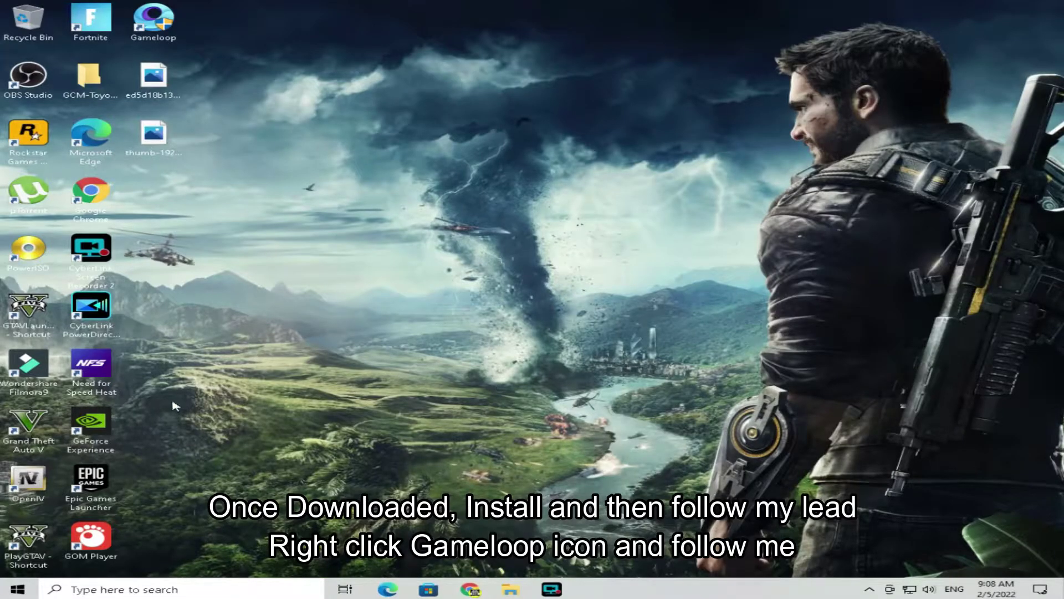
Set the desktop Gameloop shortcut's compatibility options to disable fullscreen optimizations and run as an administrator.
right_click(147, 38)
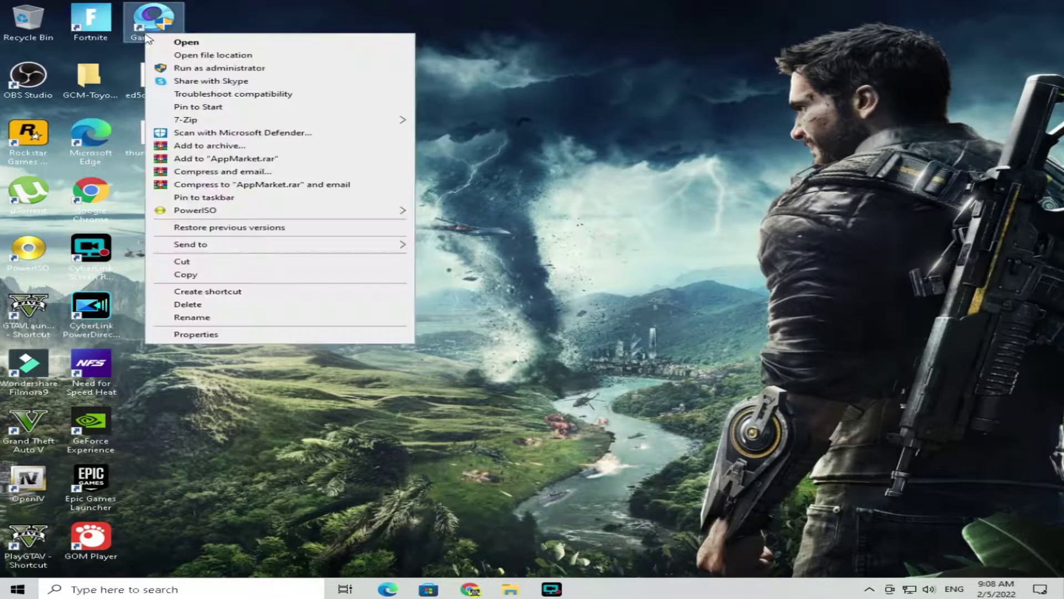
left_click(212, 335)
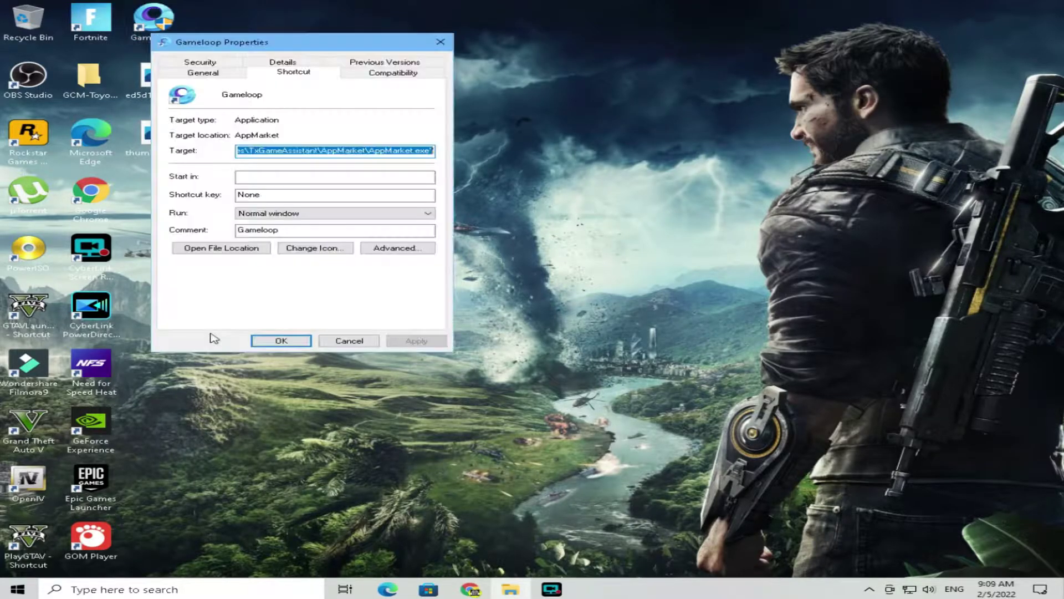
left_click(371, 78)
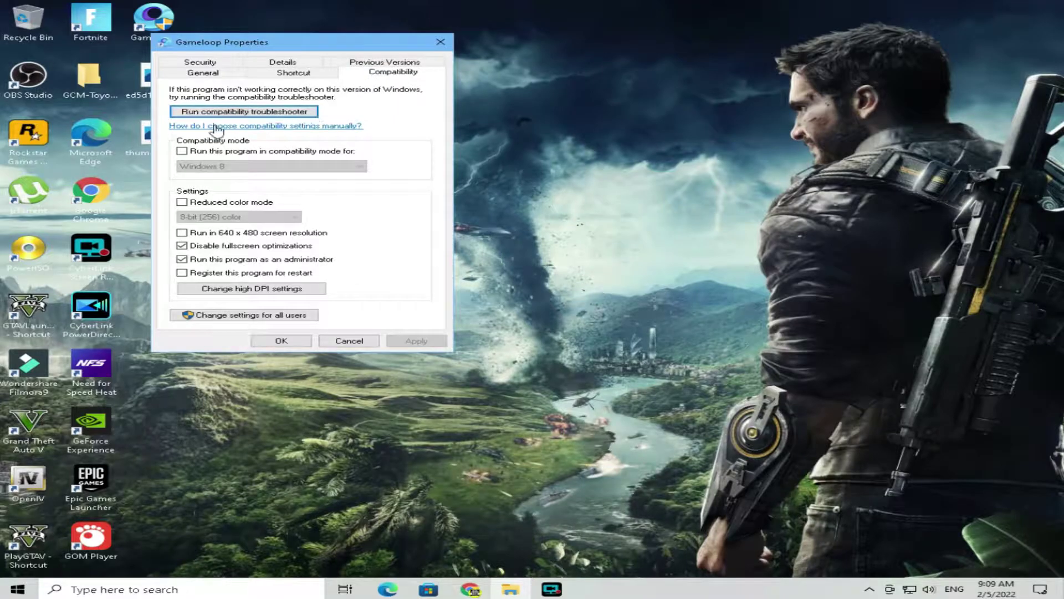
left_click(183, 248)
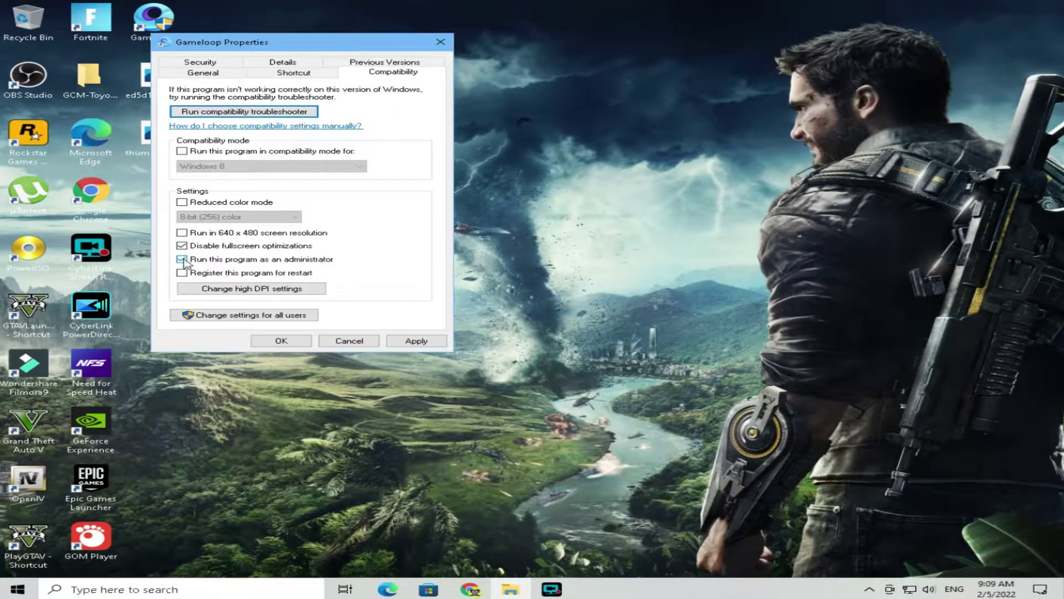
Override the Gameloop shortcut's high DPI scaling behavior with scaling performed by Application, and apply the properties.
left_click(264, 290)
left_click(271, 285)
left_click(271, 285)
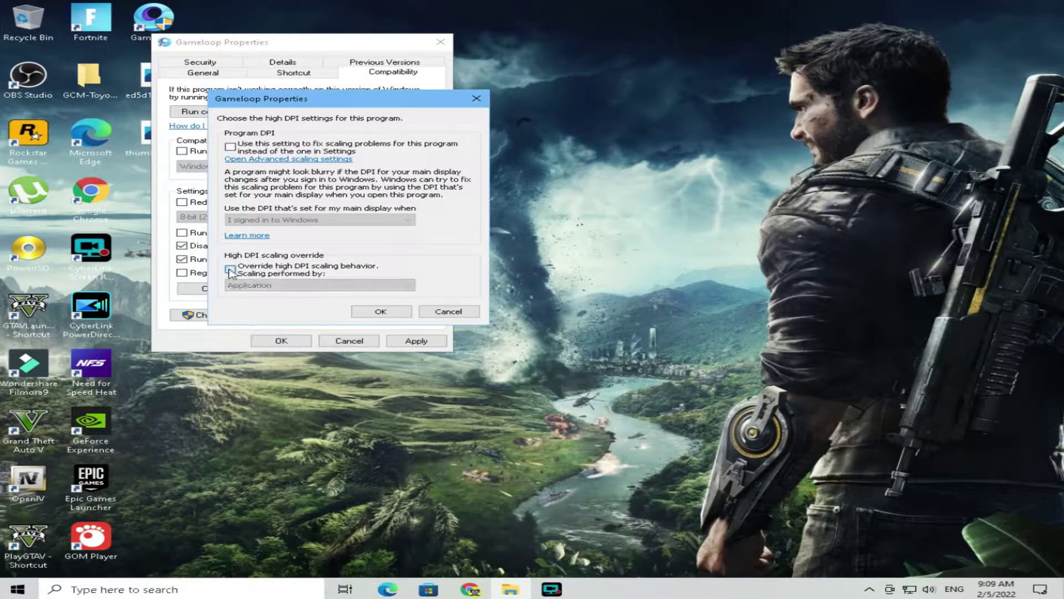
left_click(281, 286)
left_click(283, 296)
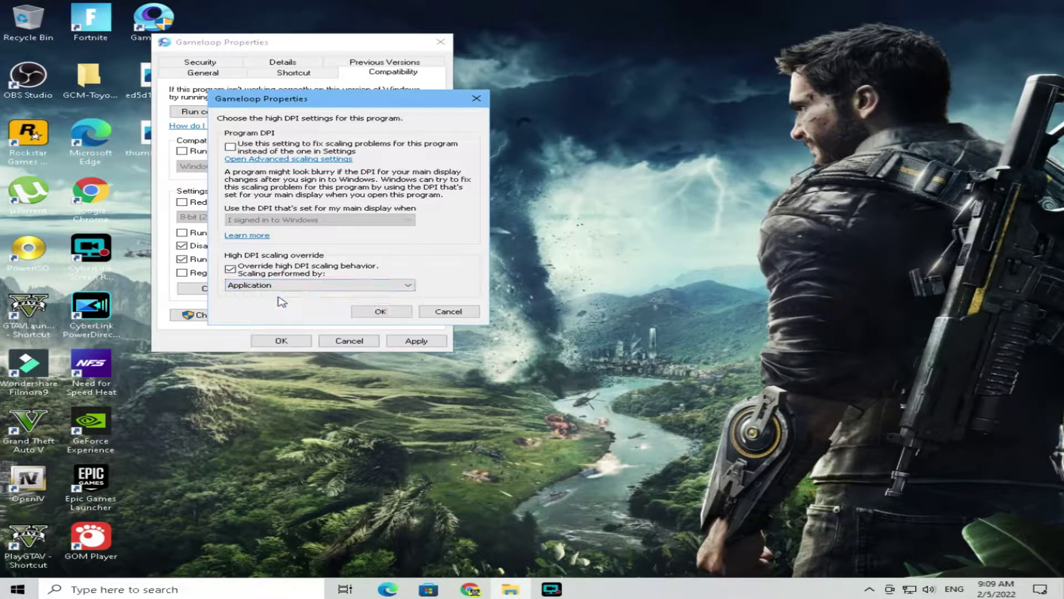
left_click(382, 311)
left_click(413, 340)
left_click(281, 340)
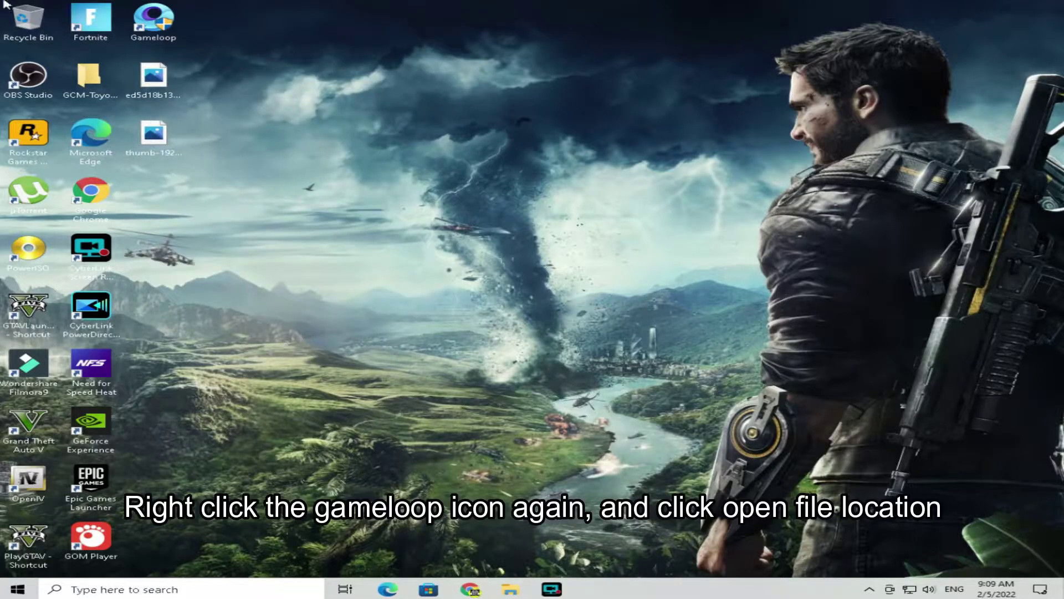
From the Gameloop shortcut's file location, set the AppMarket application to disable fullscreen optimizations and run as an administrator.
right_click(145, 31)
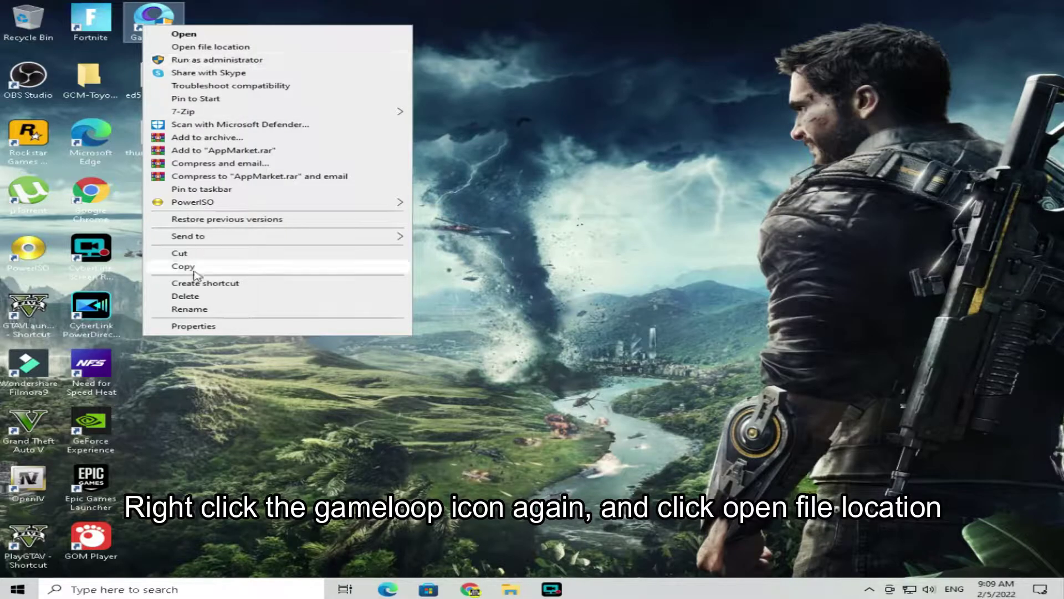
left_click(210, 46)
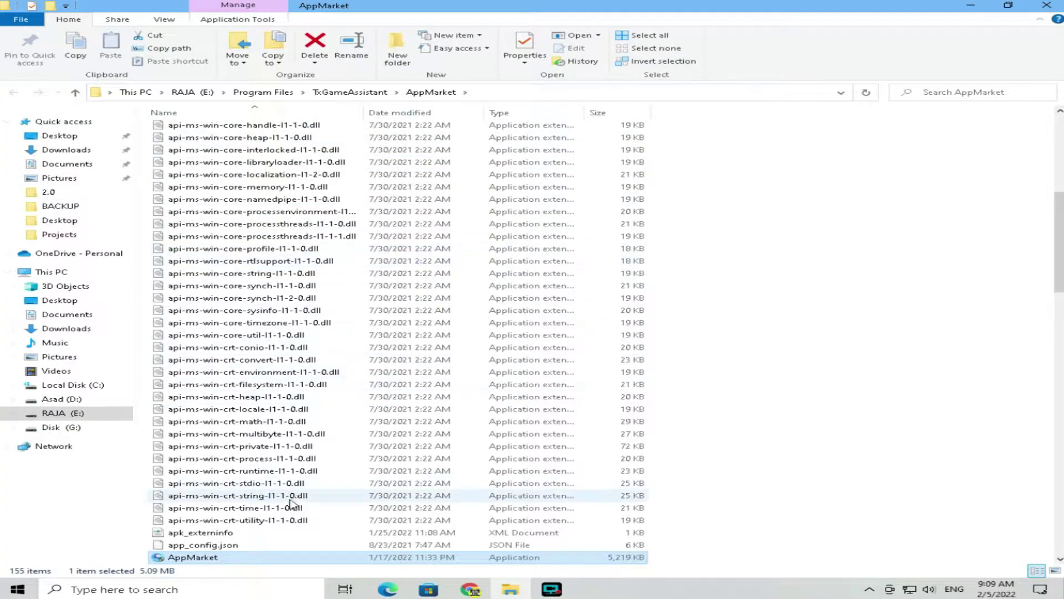
right_click(202, 559)
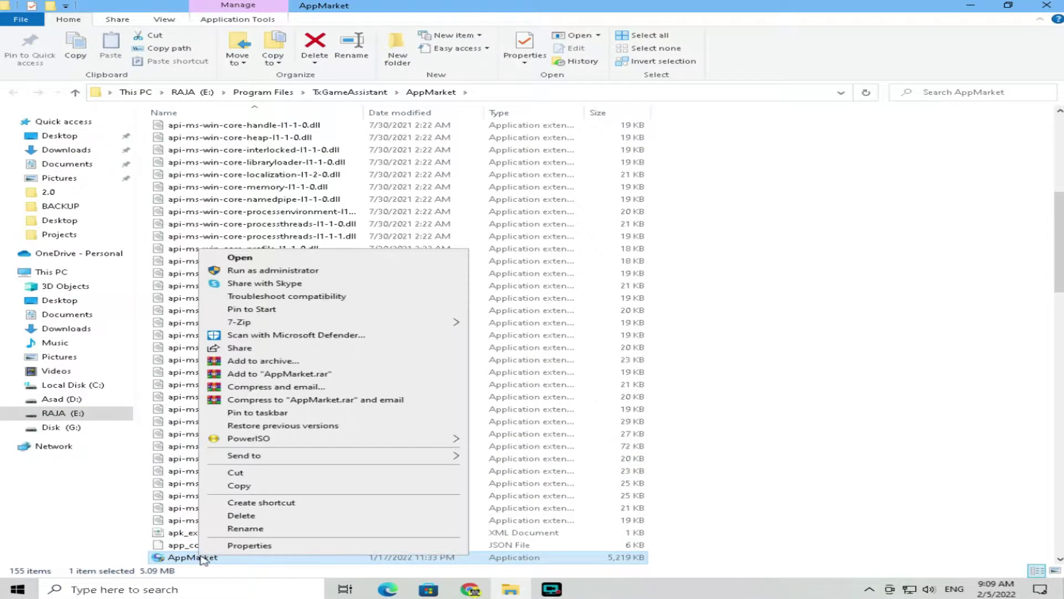
left_click(248, 545)
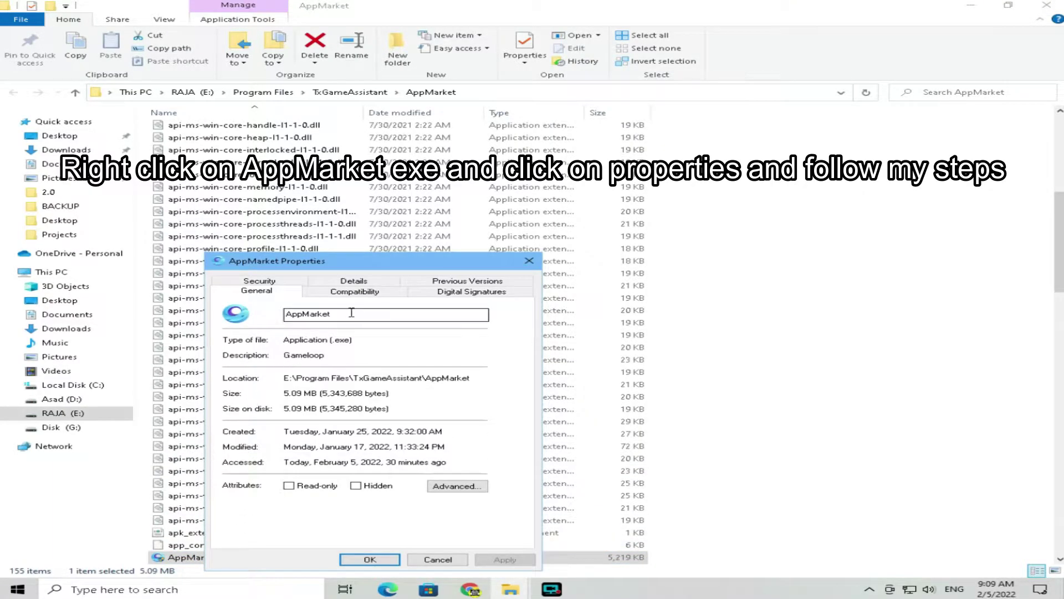
left_click(363, 293)
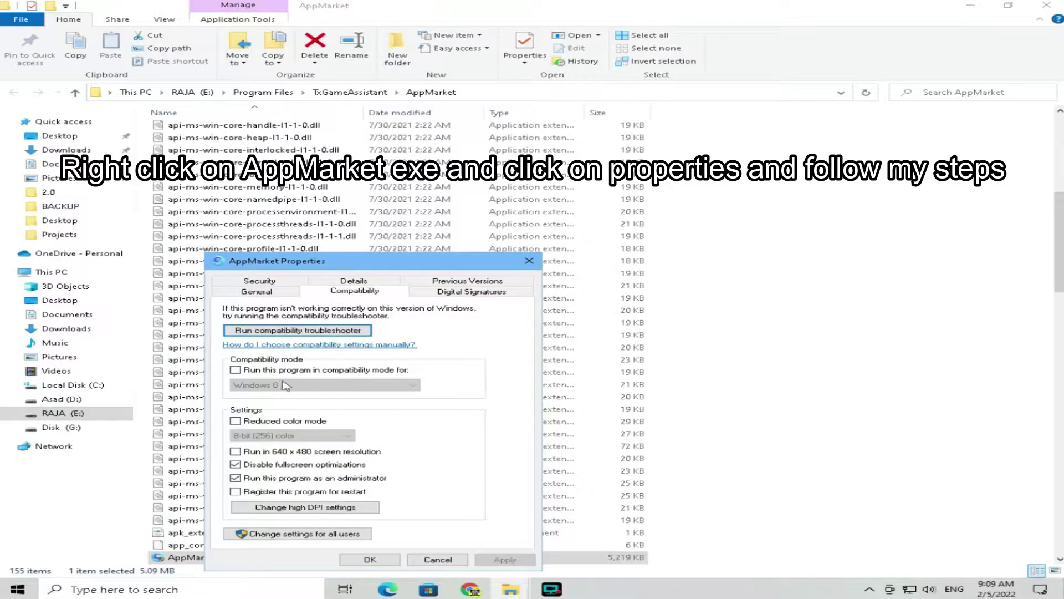
left_click(235, 465)
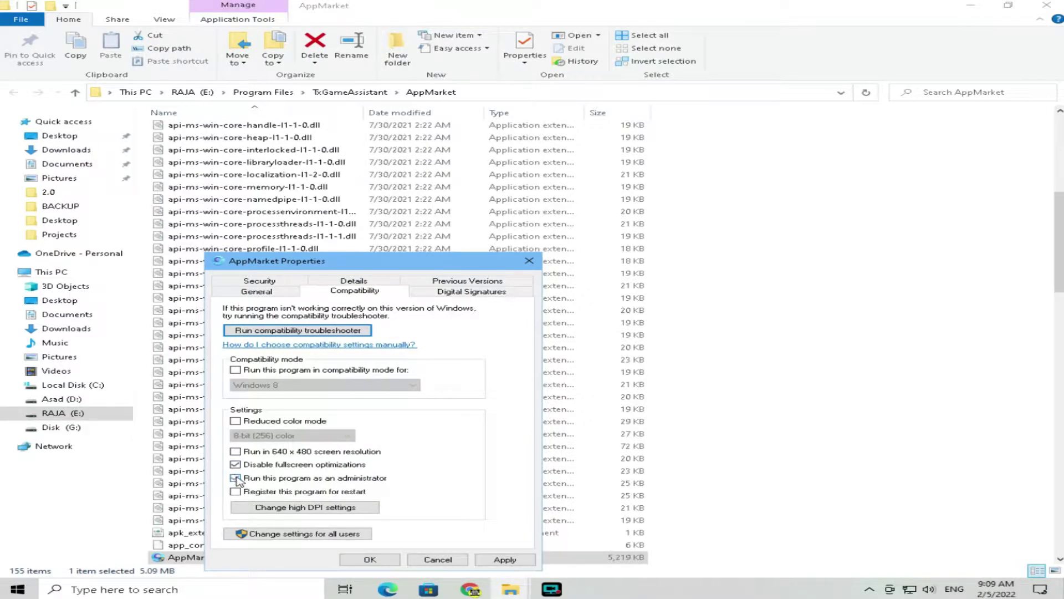
Override AppMarket's high DPI scaling behavior with scaling performed by Application, and apply the properties.
left_click(275, 507)
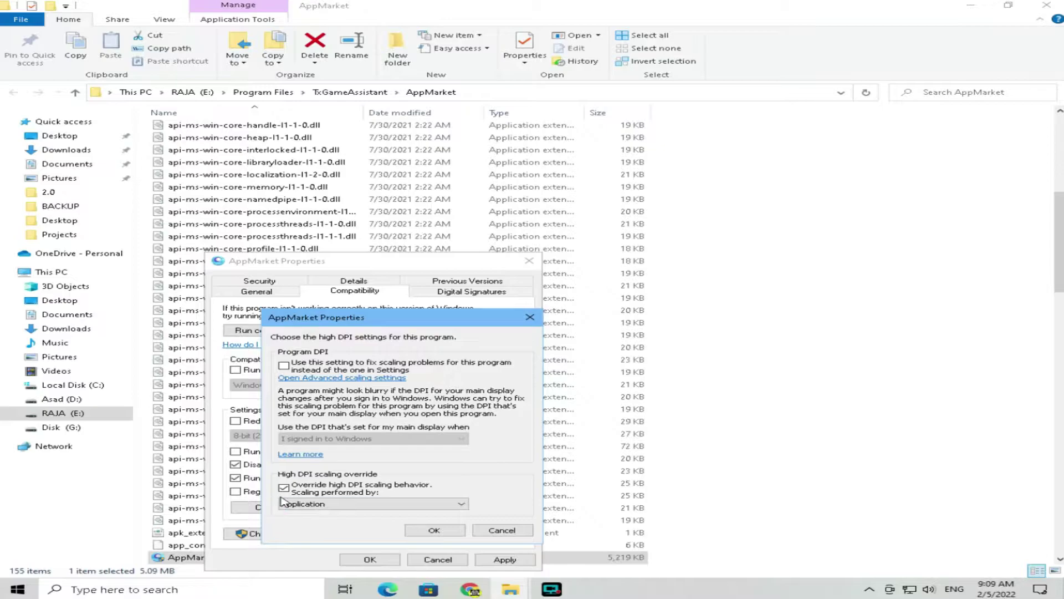
left_click(305, 504)
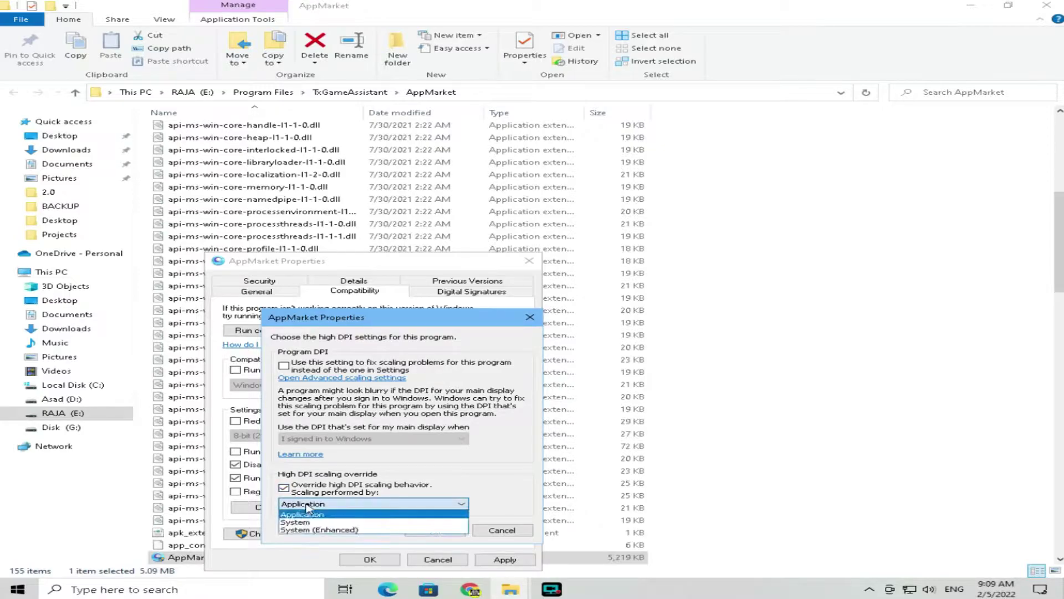
left_click(309, 515)
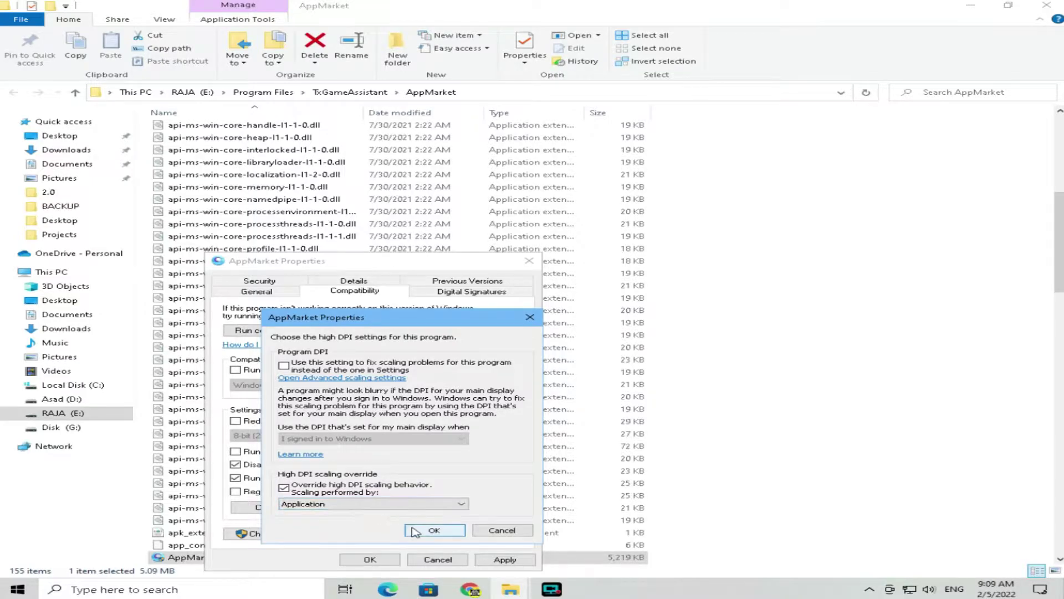
left_click(434, 530)
left_click(498, 560)
left_click(370, 560)
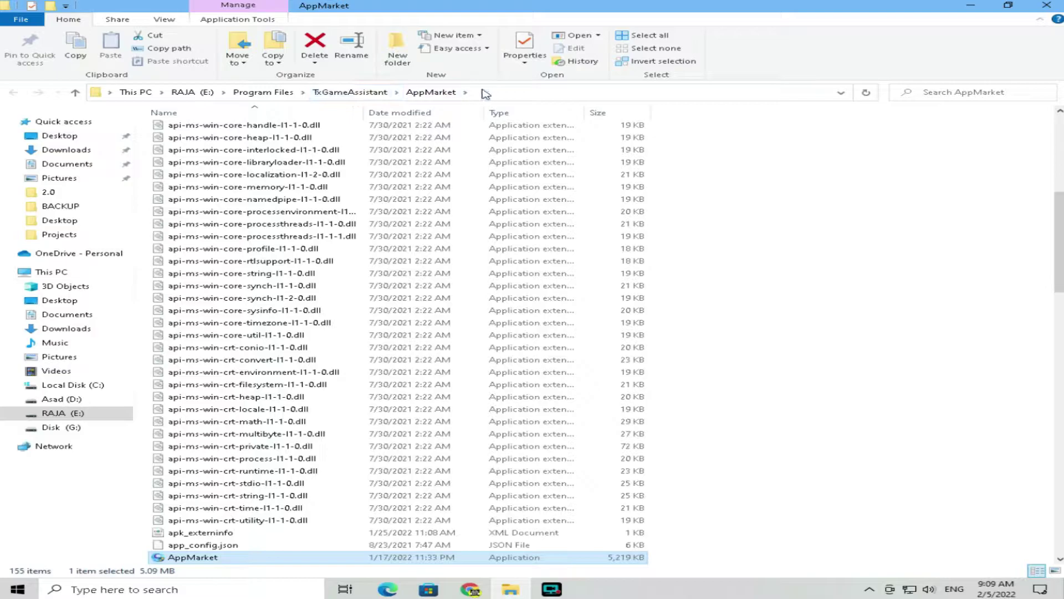
Go up to the TxGameAssistant folder and open its ui subfolder.
left_click(350, 93)
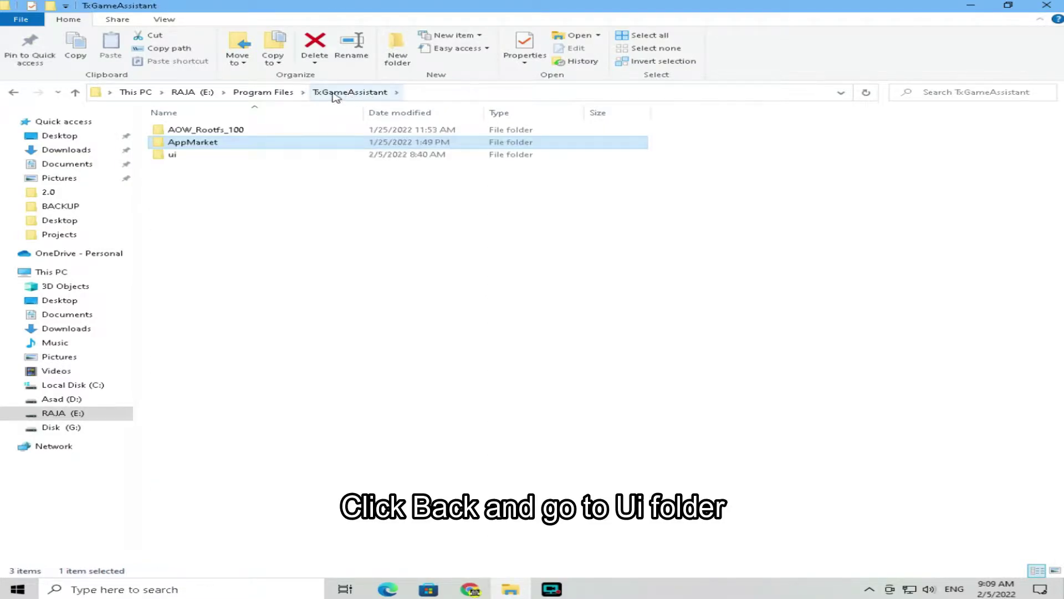
double_click(179, 158)
left_click(179, 159)
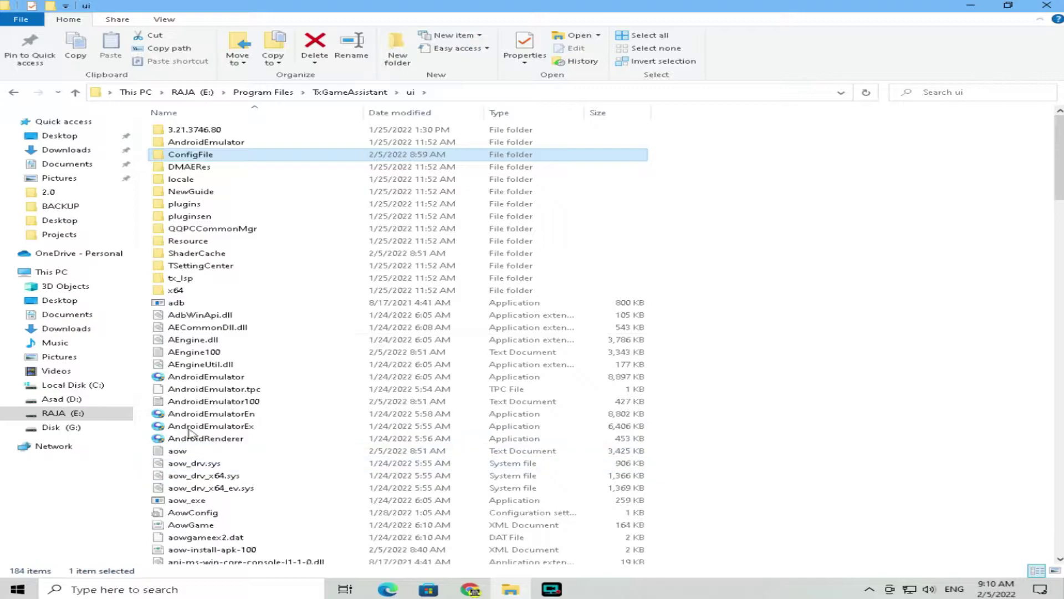
Set the AndroidEmulator application's compatibility options to disable fullscreen optimizations and run as an administrator.
left_click(209, 379)
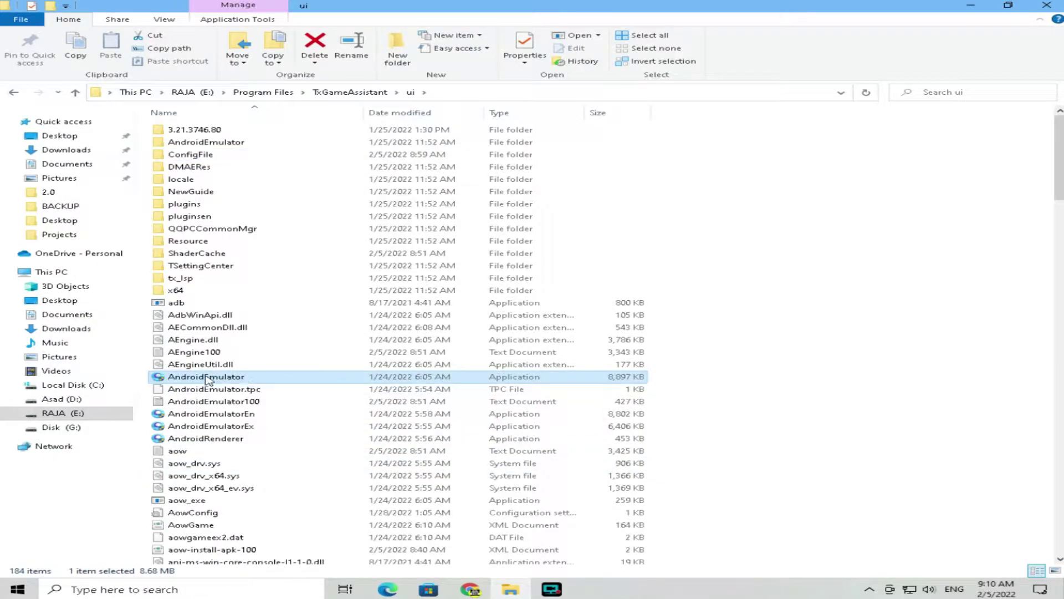
right_click(208, 377)
left_click(239, 367)
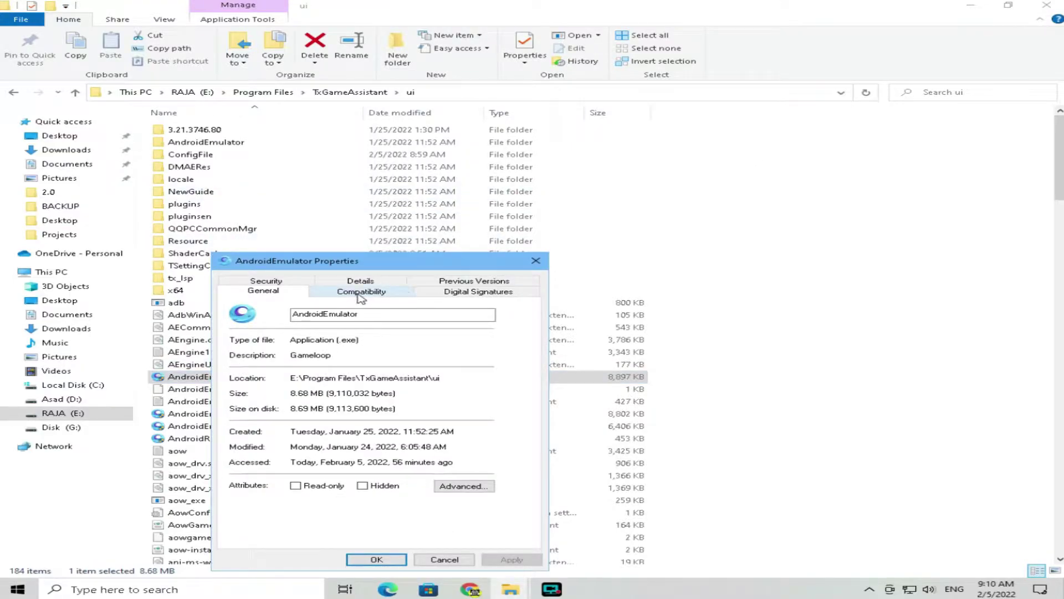
left_click(361, 292)
left_click(242, 464)
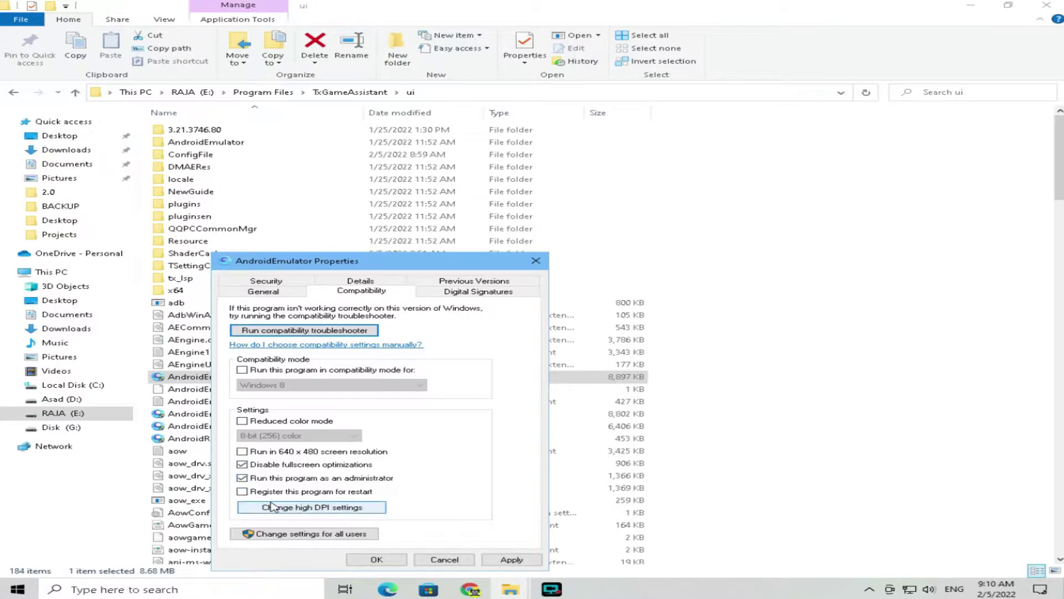
Override AndroidEmulator's high DPI scaling behavior with scaling performed by Application, and apply the properties.
left_click(290, 507)
left_click(290, 488)
left_click(331, 503)
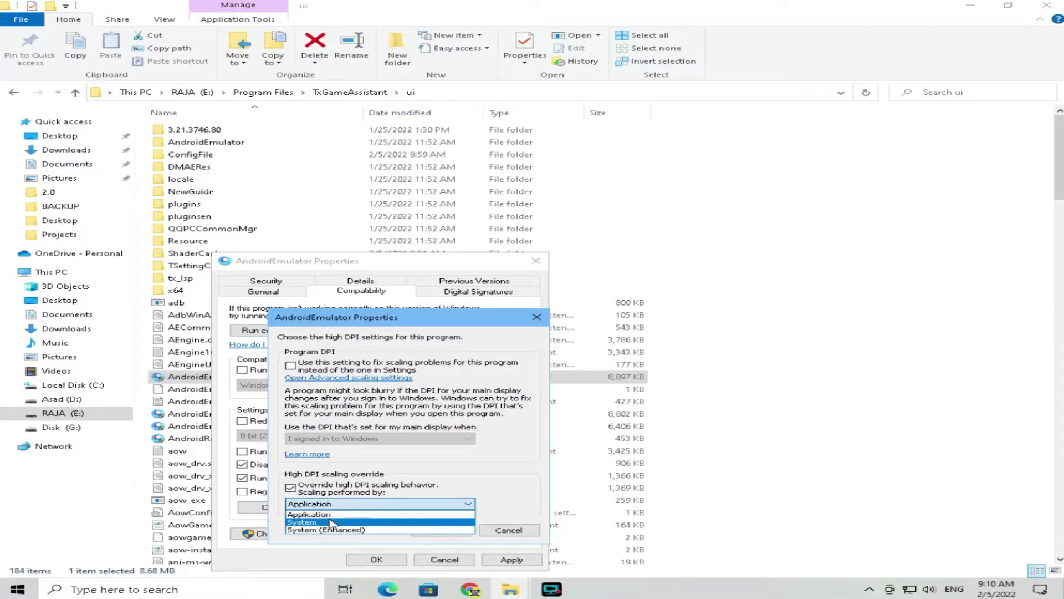
left_click(336, 514)
left_click(441, 530)
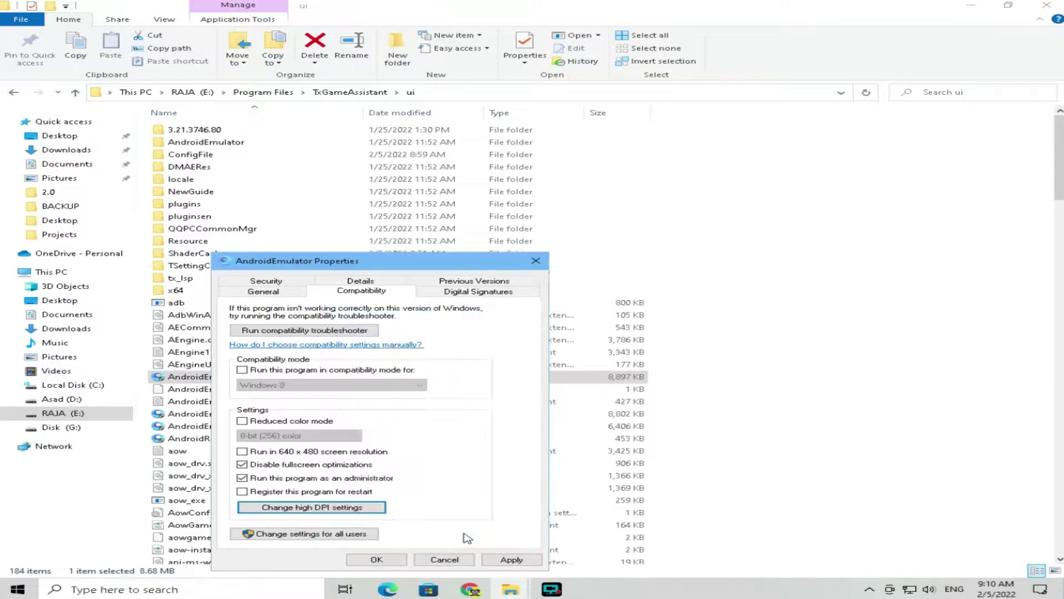
left_click(510, 560)
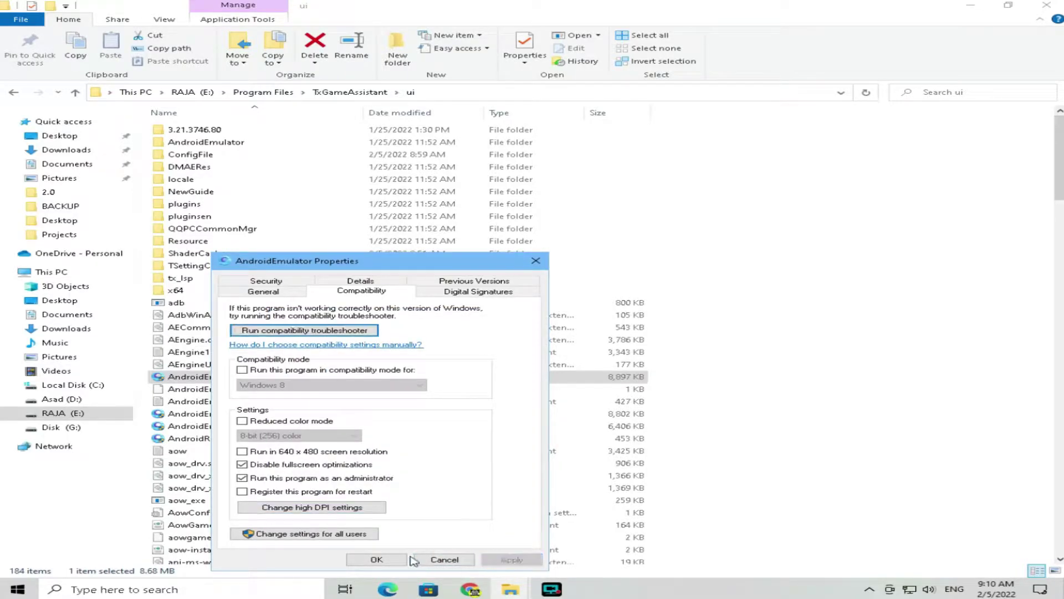
left_click(382, 559)
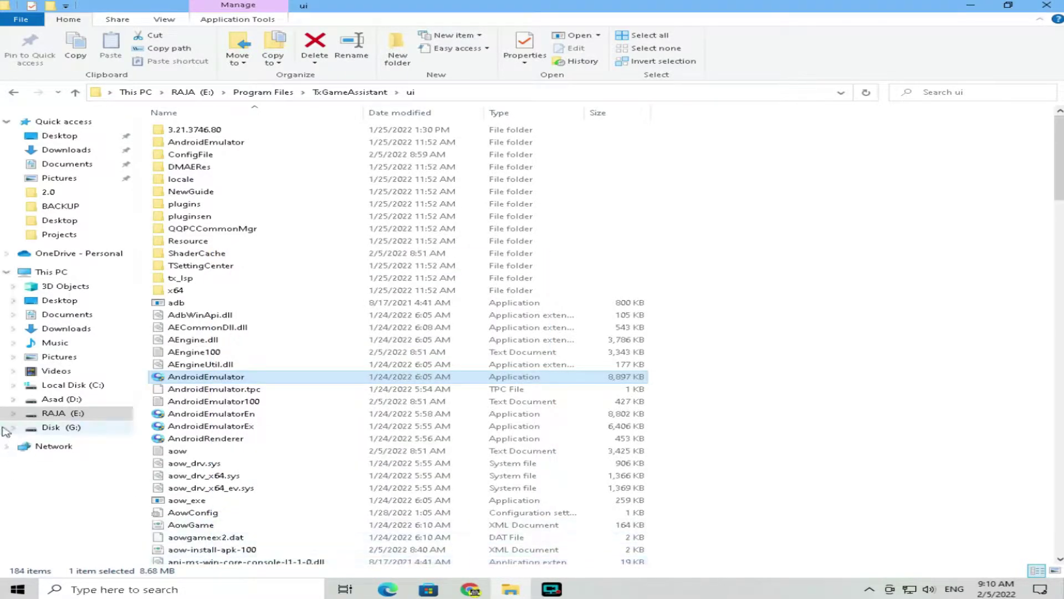
Set the AndroidEmulatorEn application to run as an administrator in its compatibility properties.
left_click(204, 419)
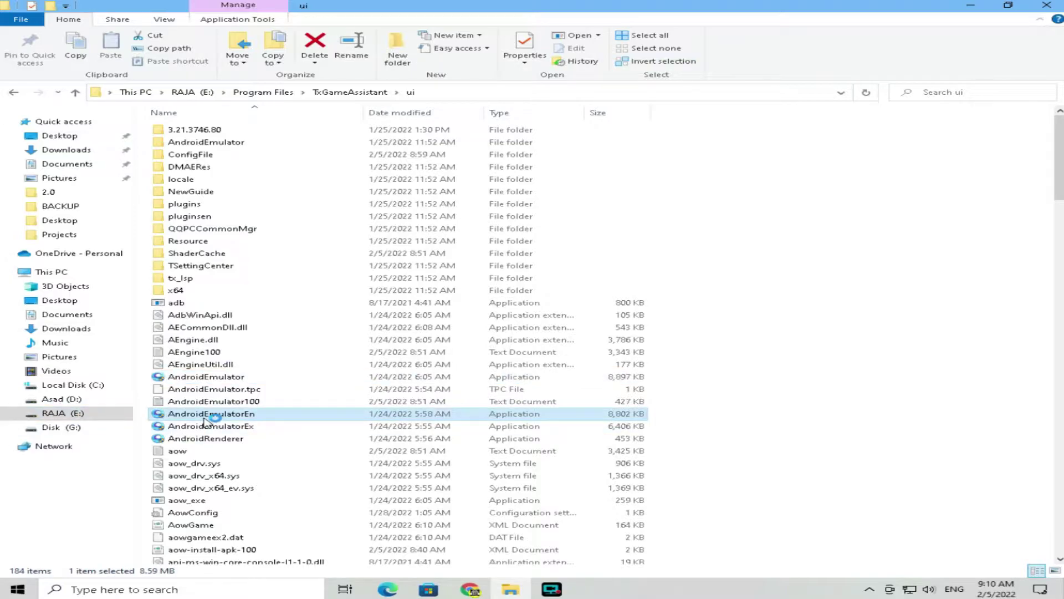
right_click(204, 421)
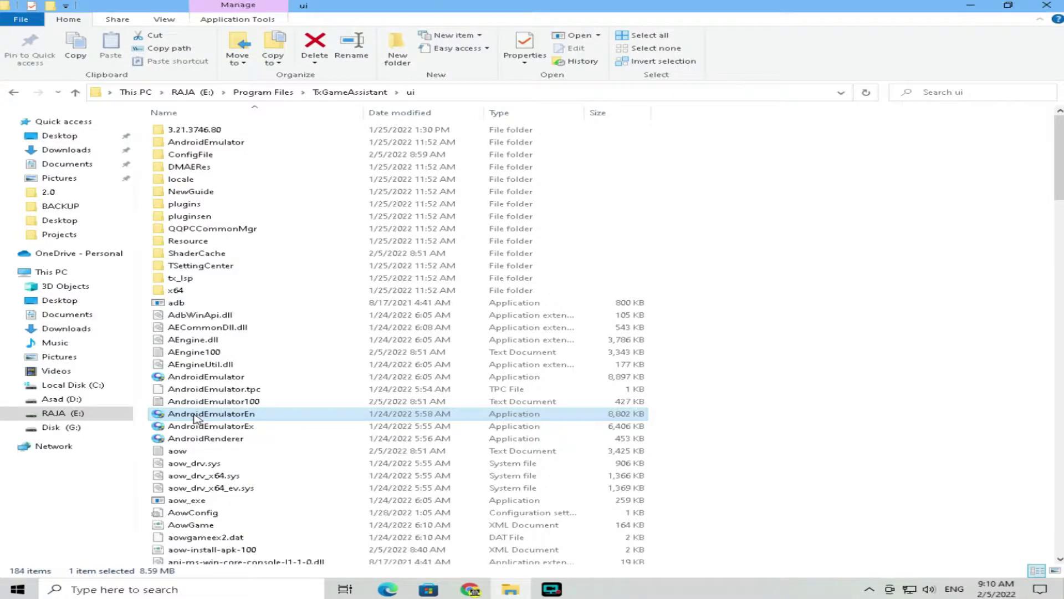
right_click(198, 417)
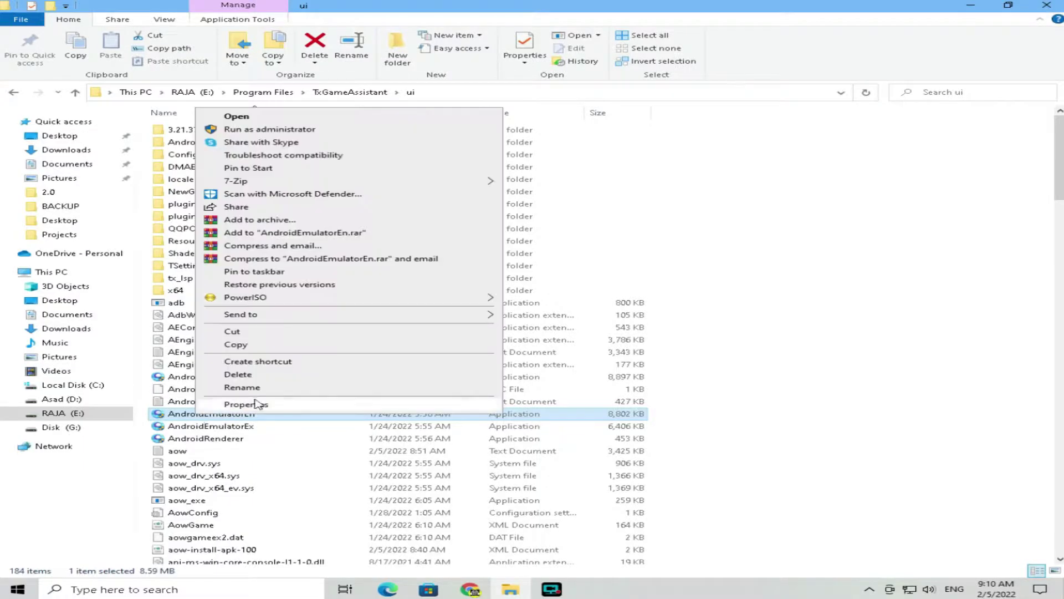
left_click(246, 405)
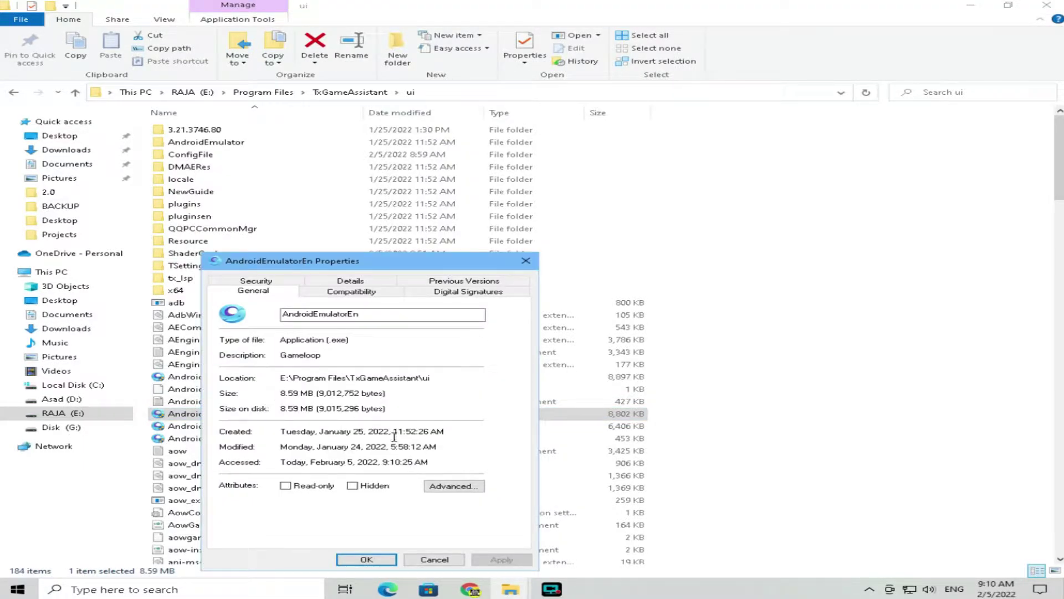
left_click(355, 291)
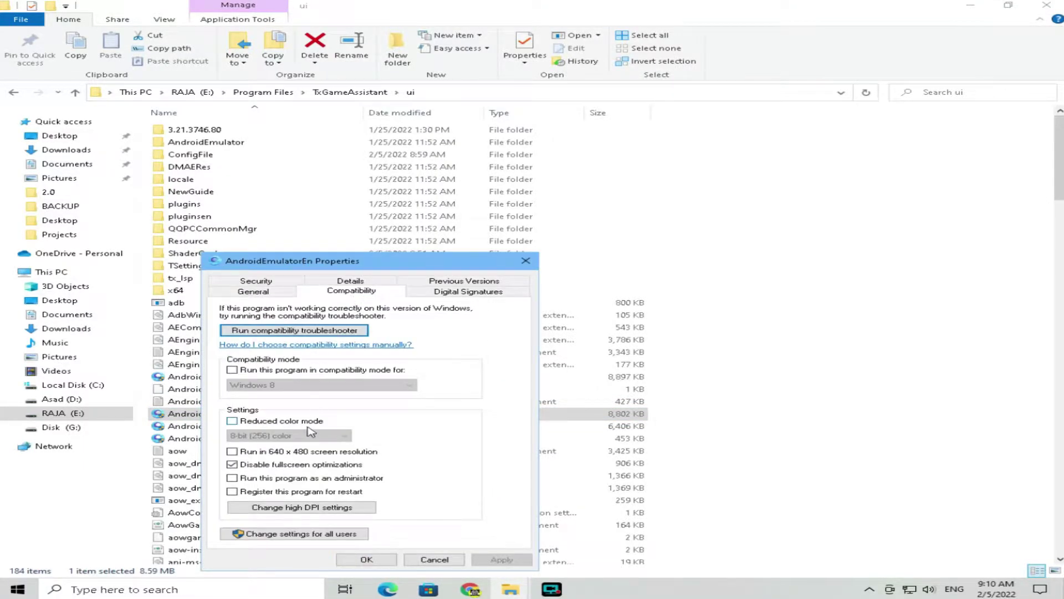
left_click(233, 478)
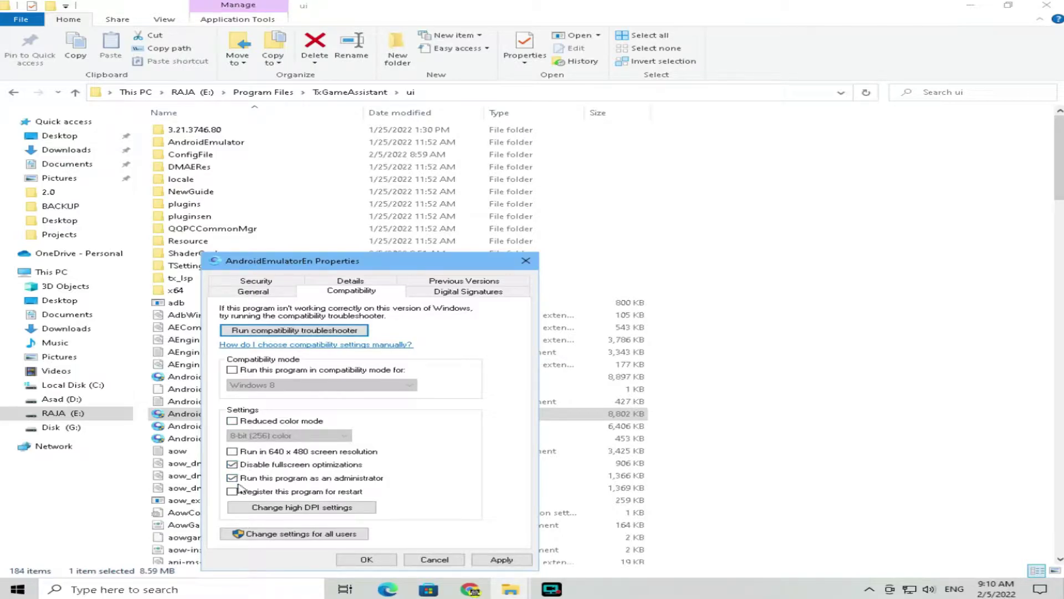
Override AndroidEmulatorEn's high DPI scaling behavior with scaling performed by Application, apply the properties, and close the ui folder window.
left_click(277, 506)
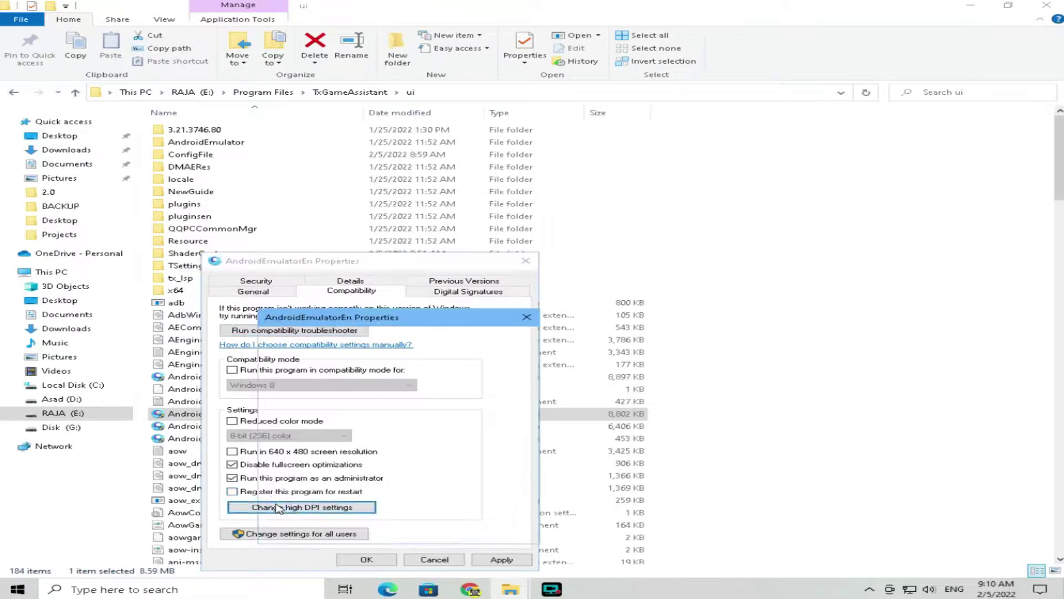
left_click(281, 487)
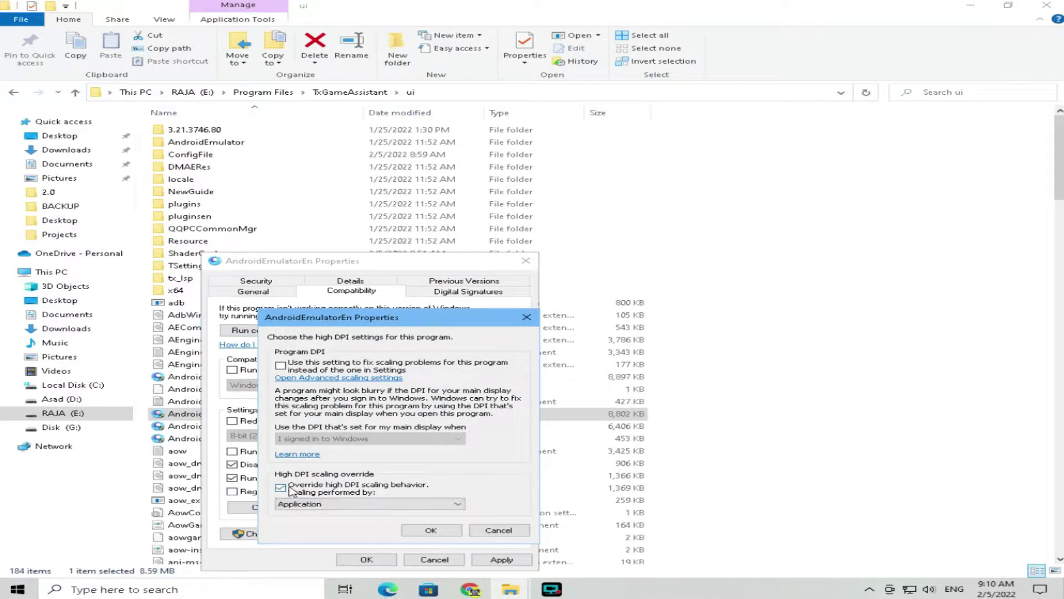
left_click(370, 504)
left_click(370, 514)
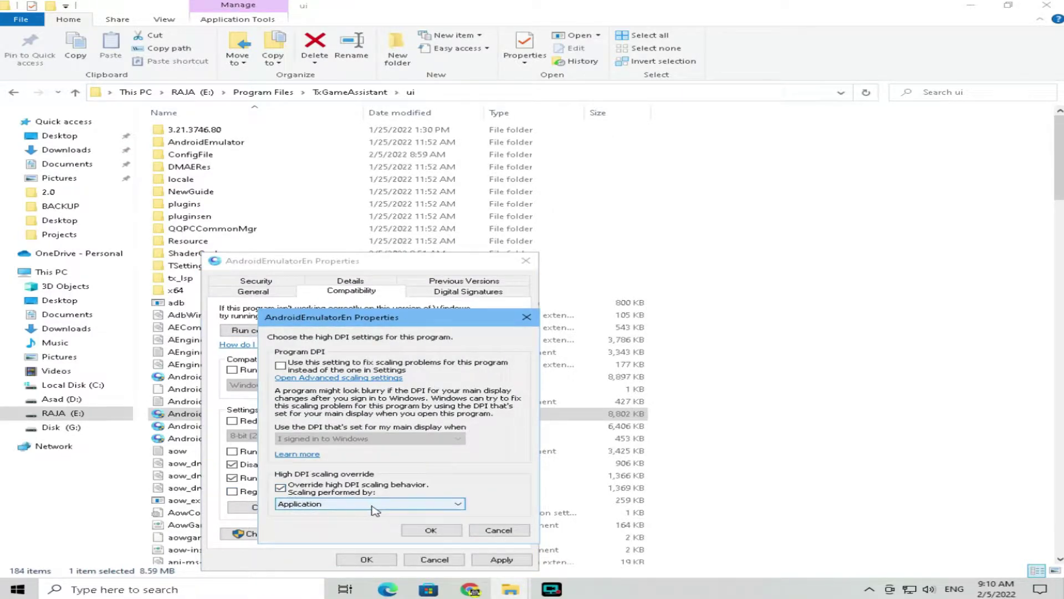
left_click(430, 531)
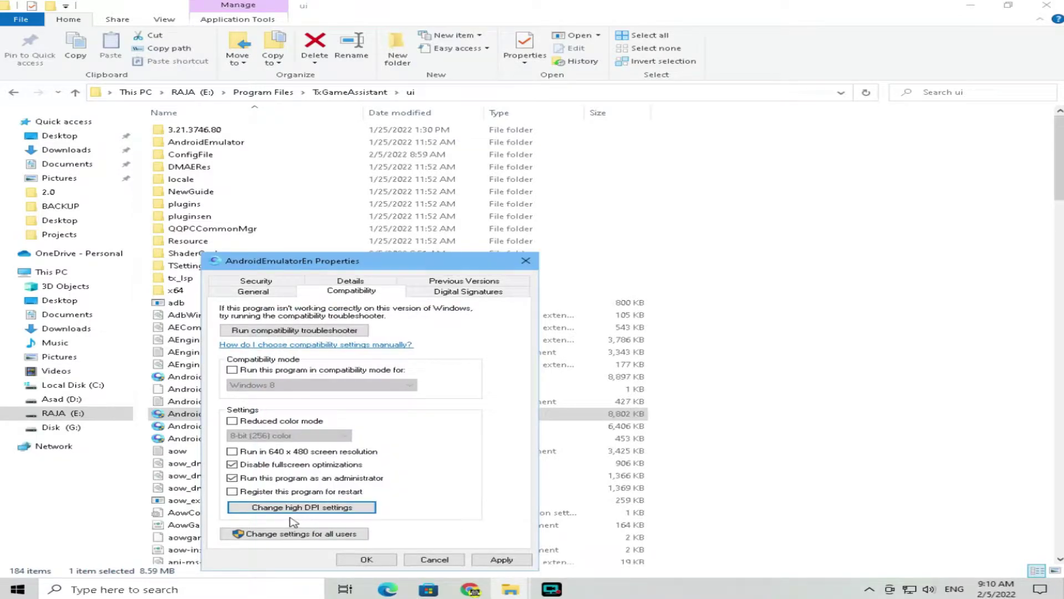
left_click(502, 560)
left_click(367, 559)
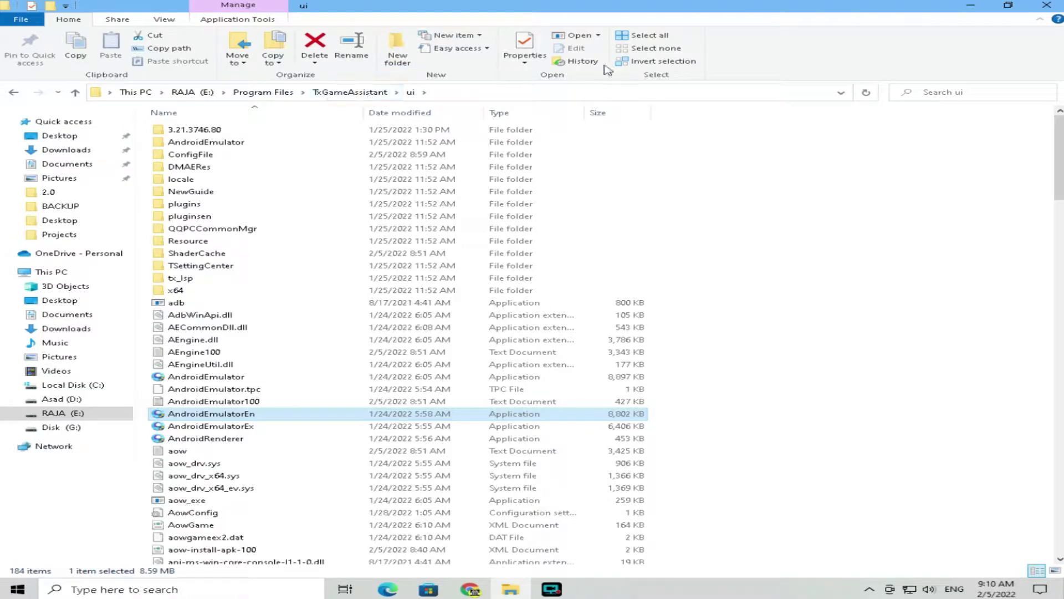
left_click(1046, 5)
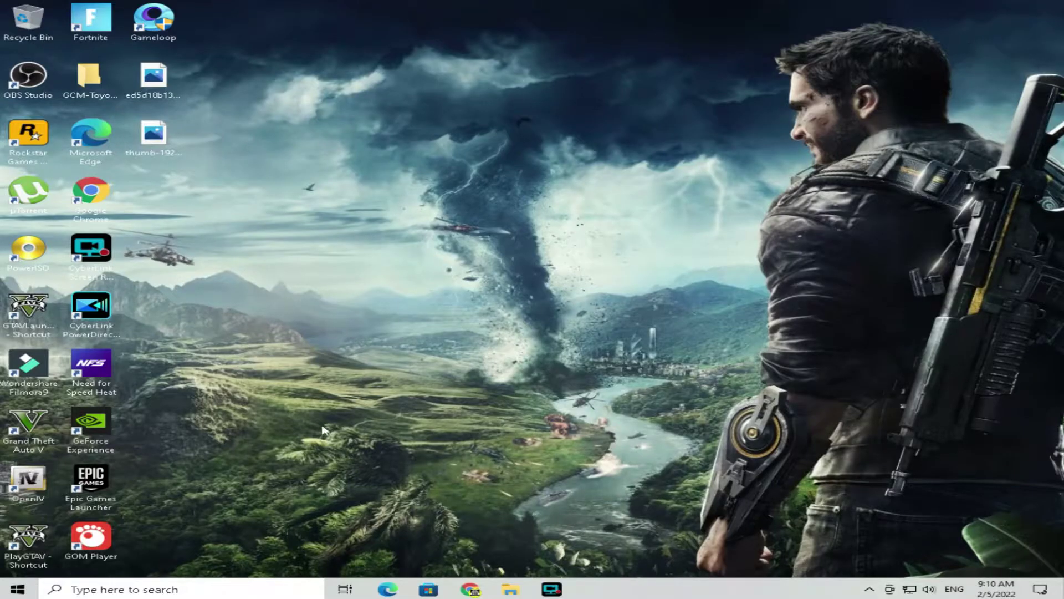
Search Windows for "graphics" and open the Graphics settings page.
key("super")
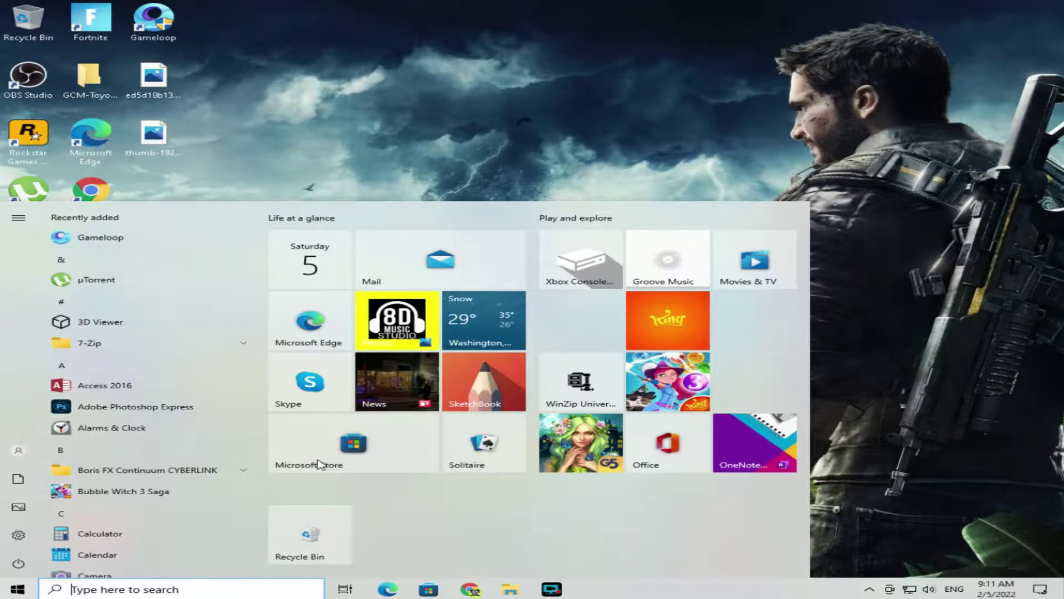
type("graphics")
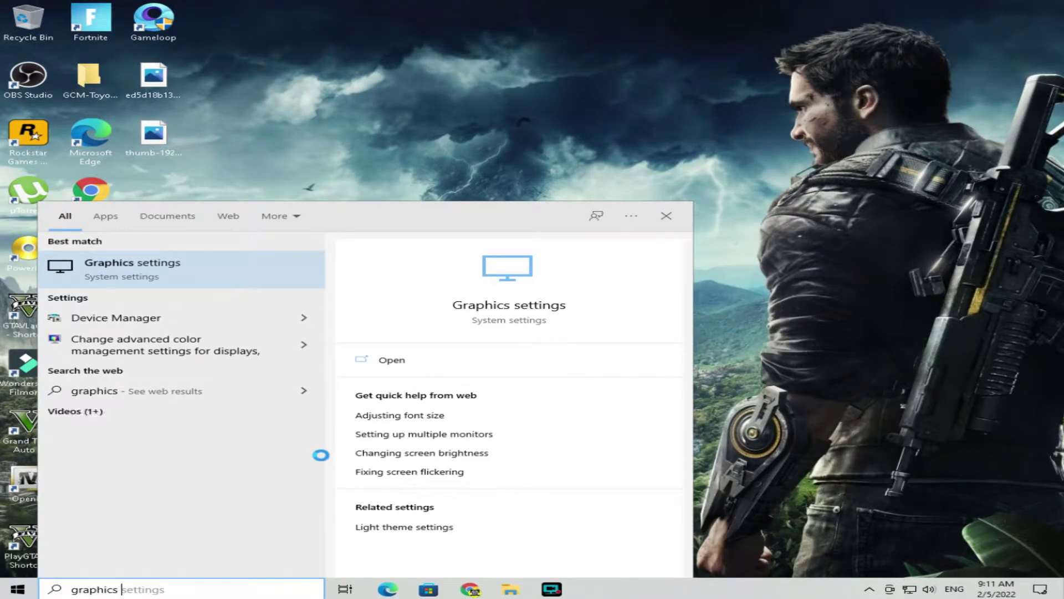
left_click(147, 270)
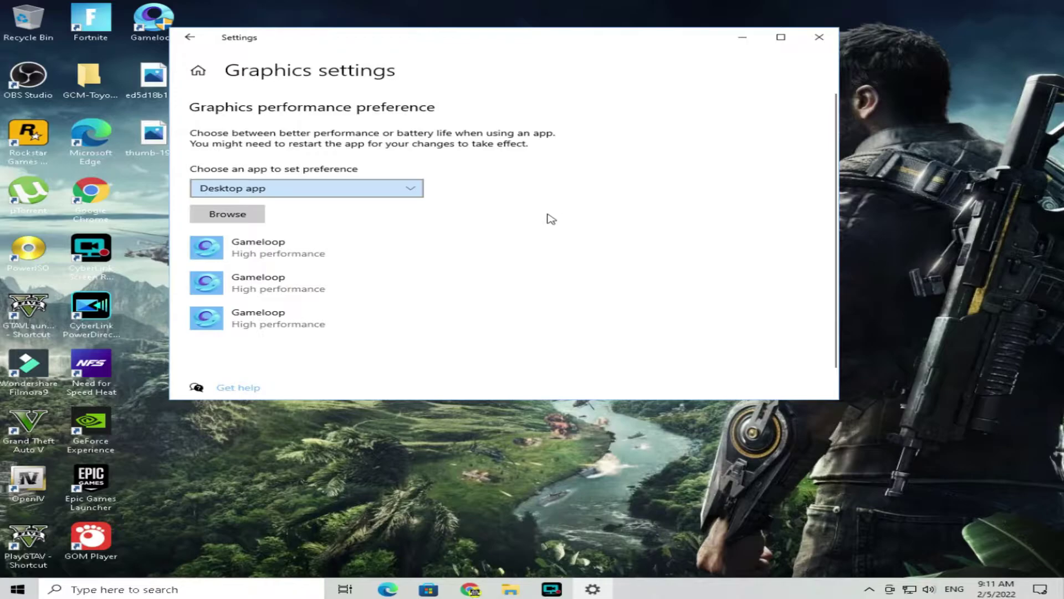
Try to add AppMarket from the TxGameAssistant\AppMarket folder as a desktop app, and check the file paths of the three Gameloop entries.
left_click(224, 216)
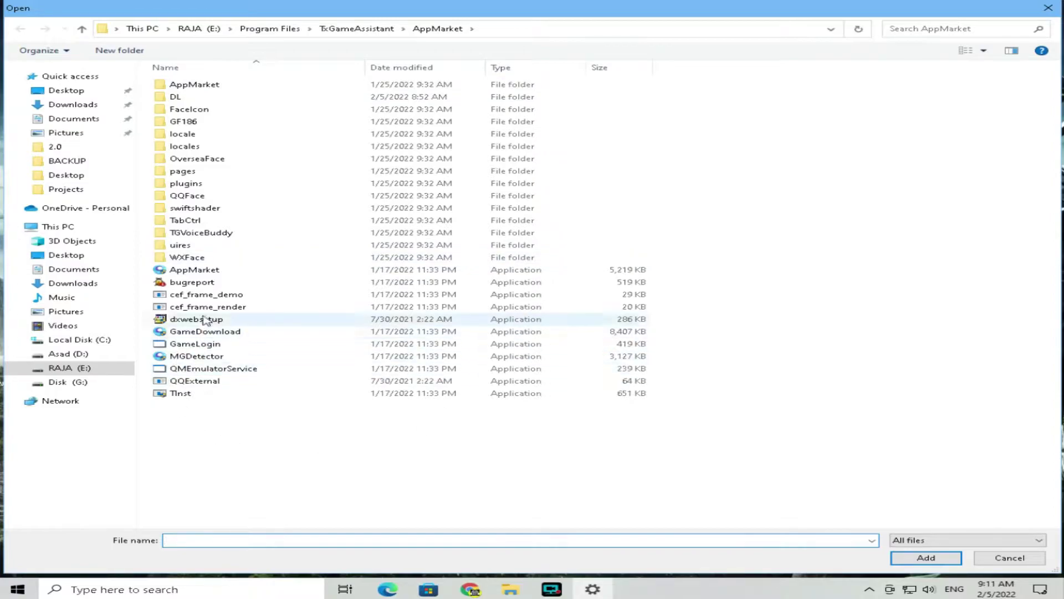
left_click(191, 270)
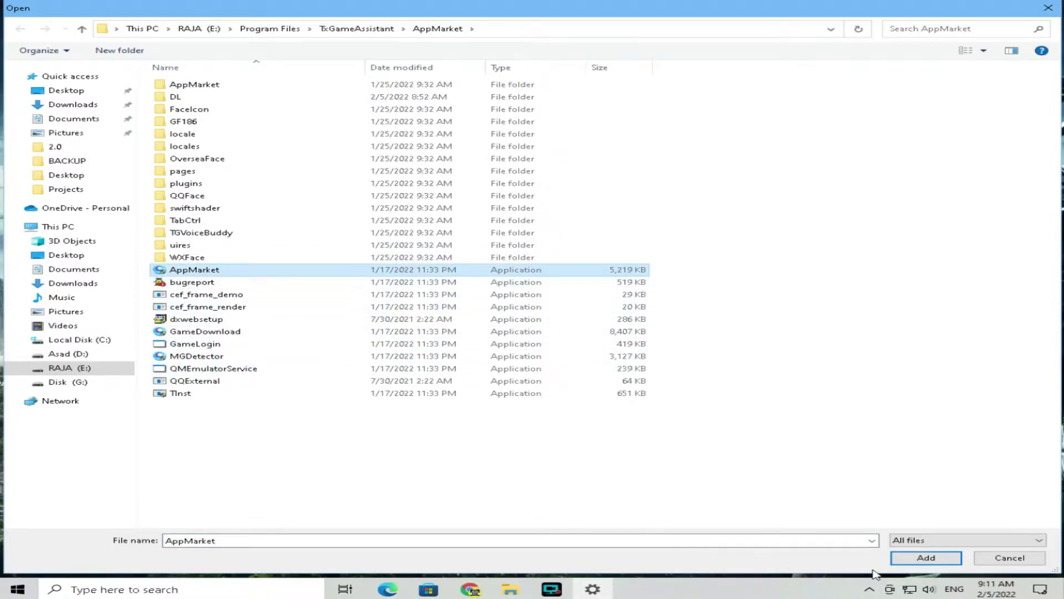
left_click(342, 31)
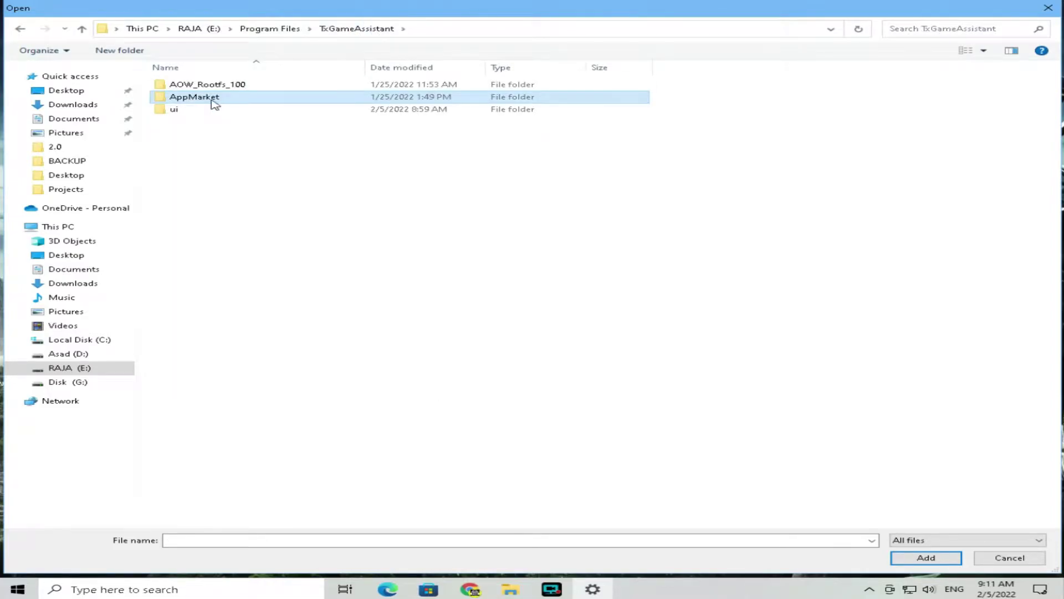
double_click(215, 97)
left_click(215, 271)
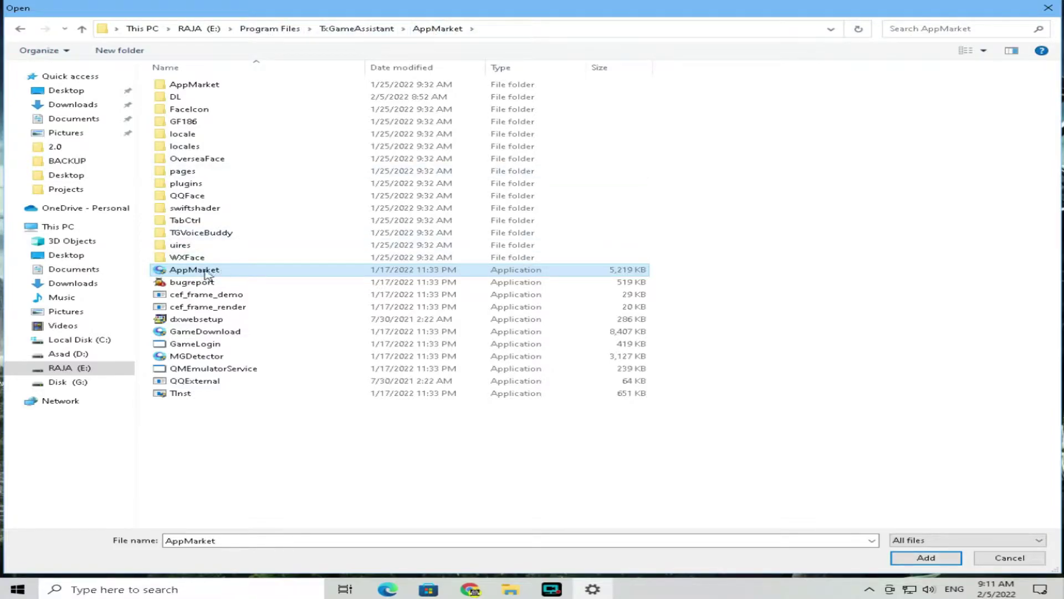
left_click(917, 558)
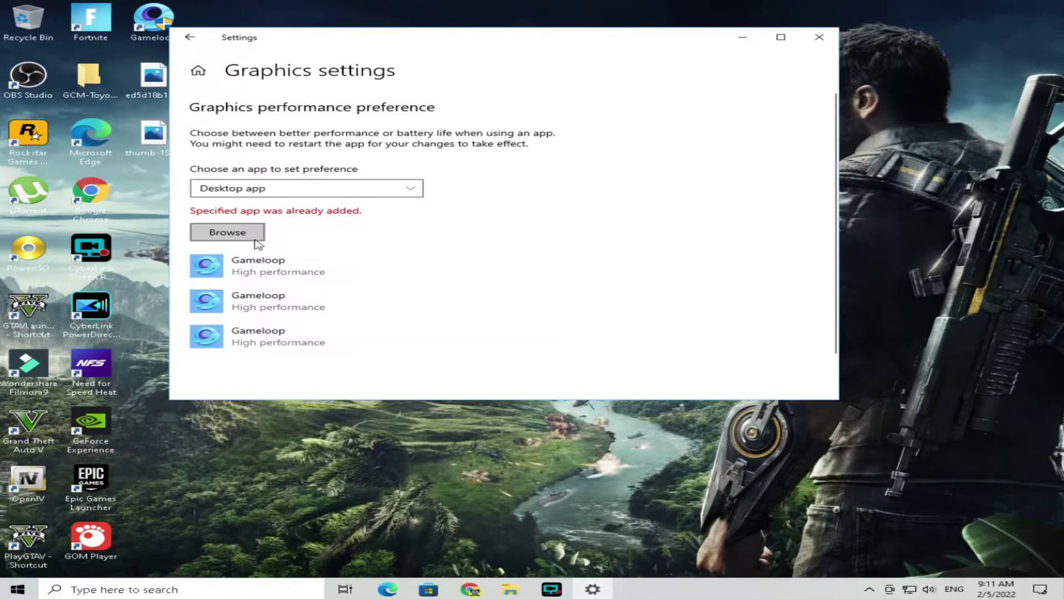
left_click(275, 271)
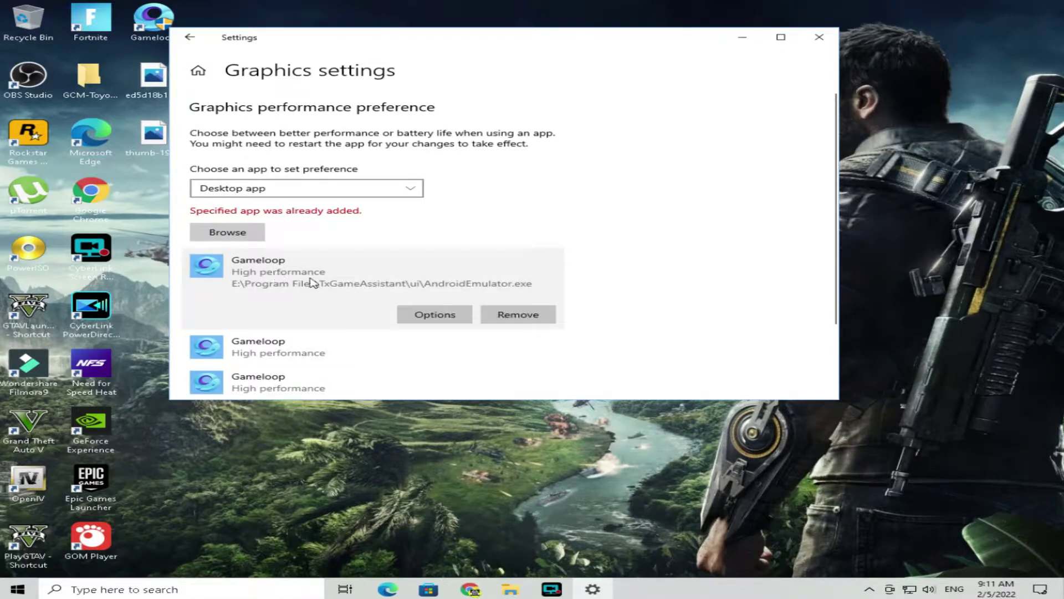
left_click(281, 350)
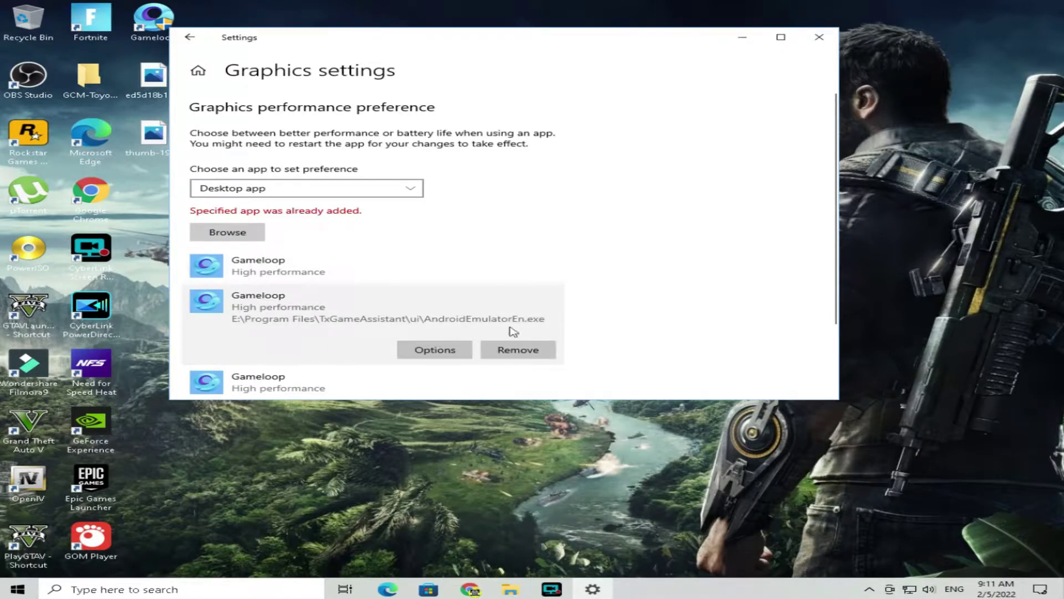
left_click(229, 386)
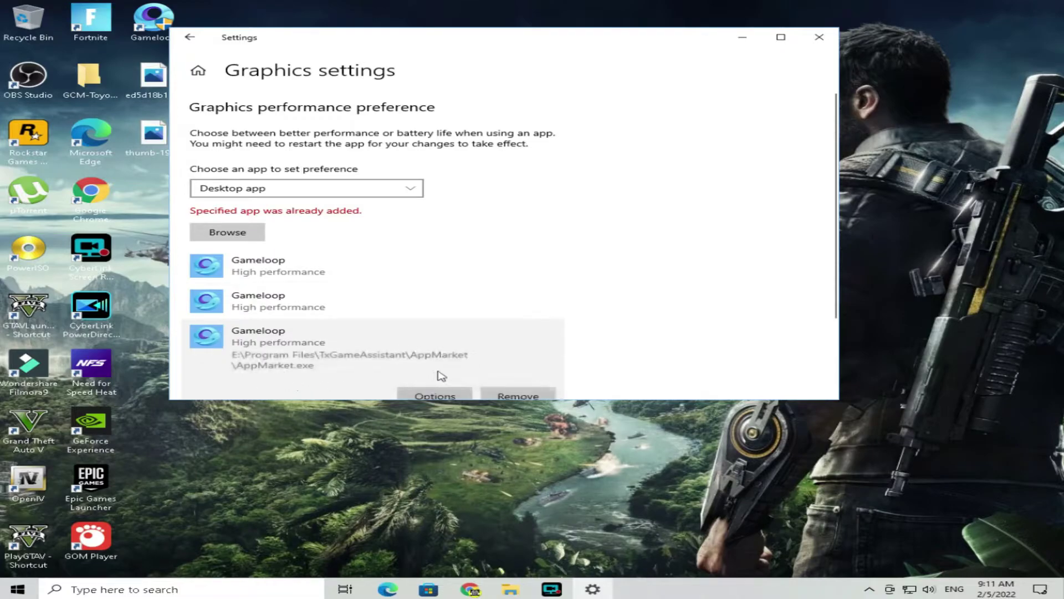
Try to add the AndroidEmulator application from the TxGameAssistant\ui folder to the graphics performance preference list.
left_click(225, 233)
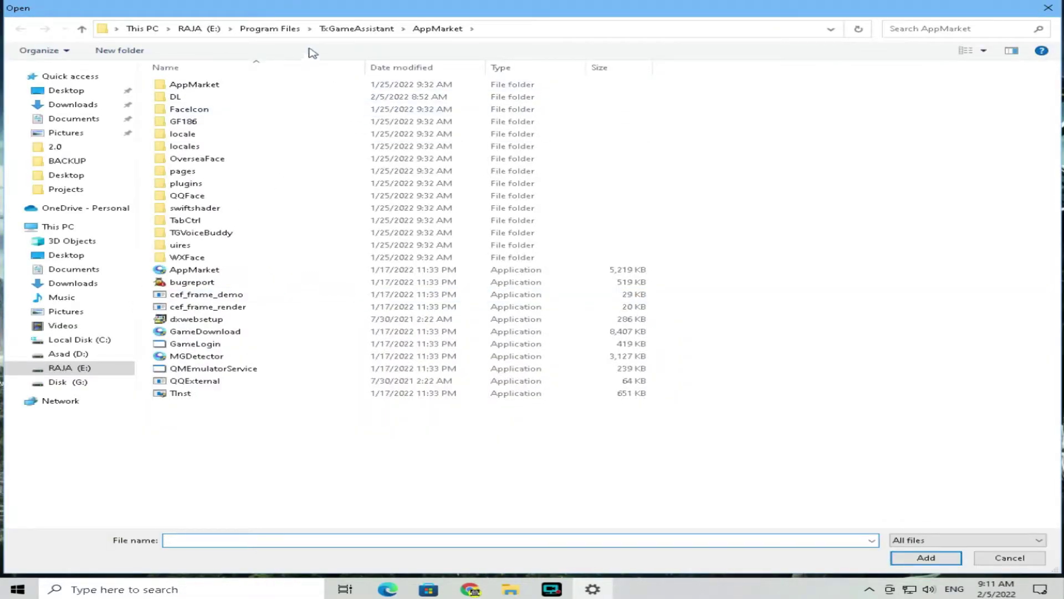
left_click(344, 28)
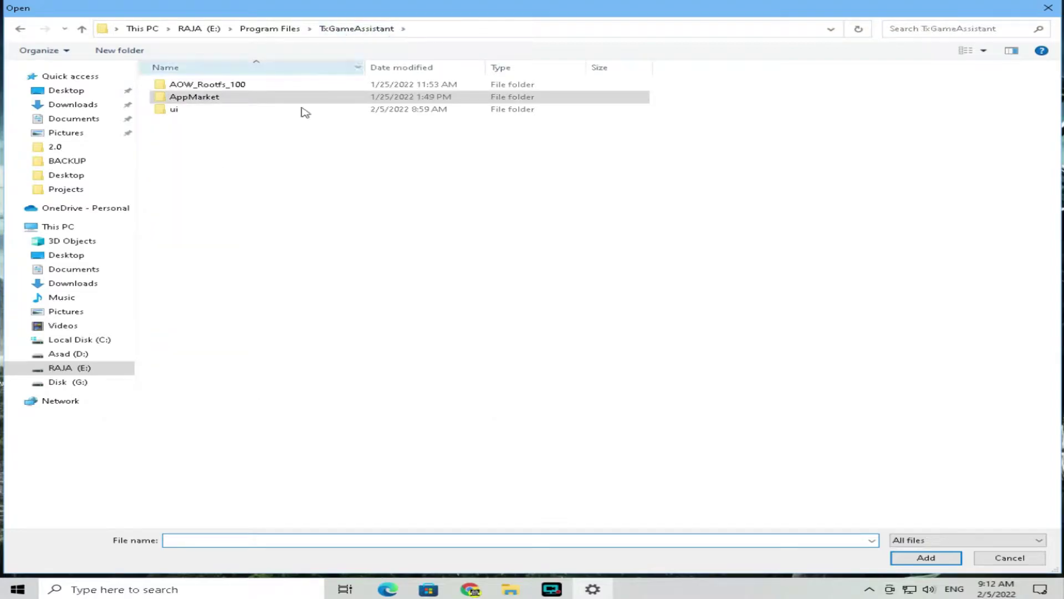
double_click(191, 113)
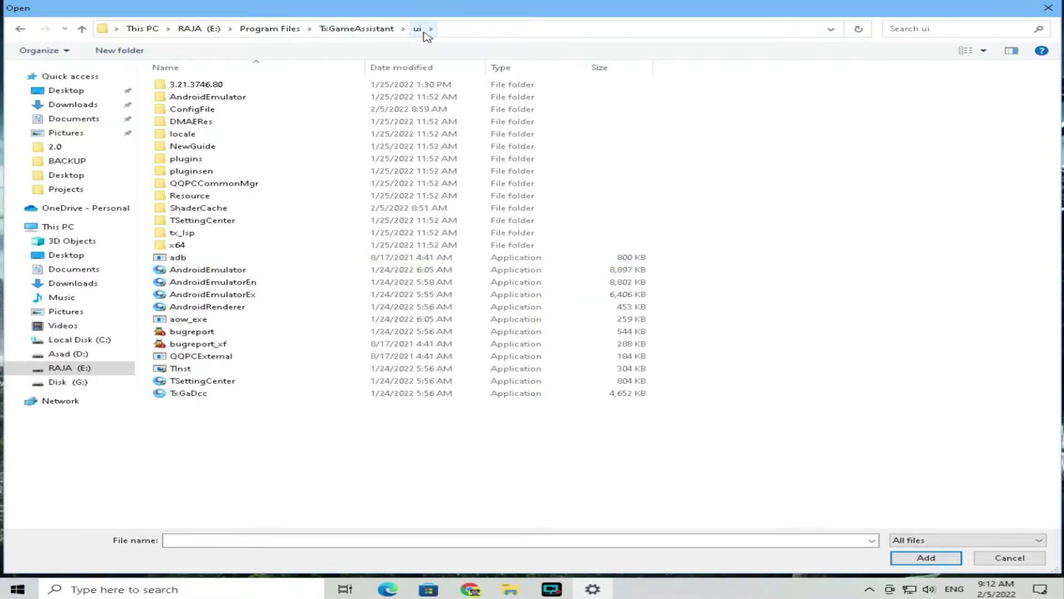
left_click(209, 271)
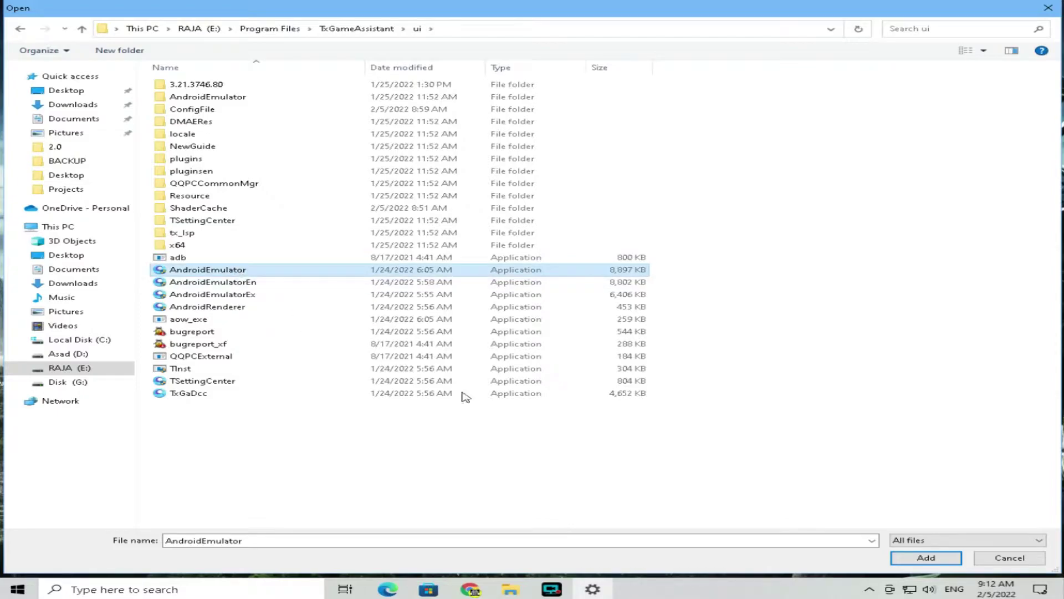
left_click(936, 558)
left_click(267, 302)
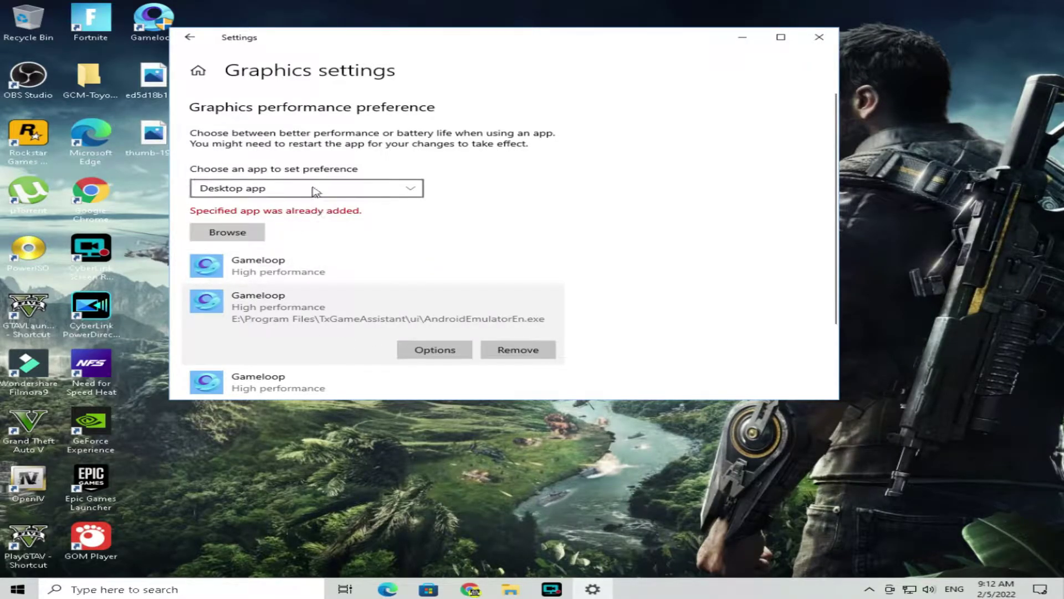
scroll(211, 250, "down", 1)
Try to add the AndroidEmulatorEn application from the ui folder to the graphics performance preference list.
left_click(227, 215)
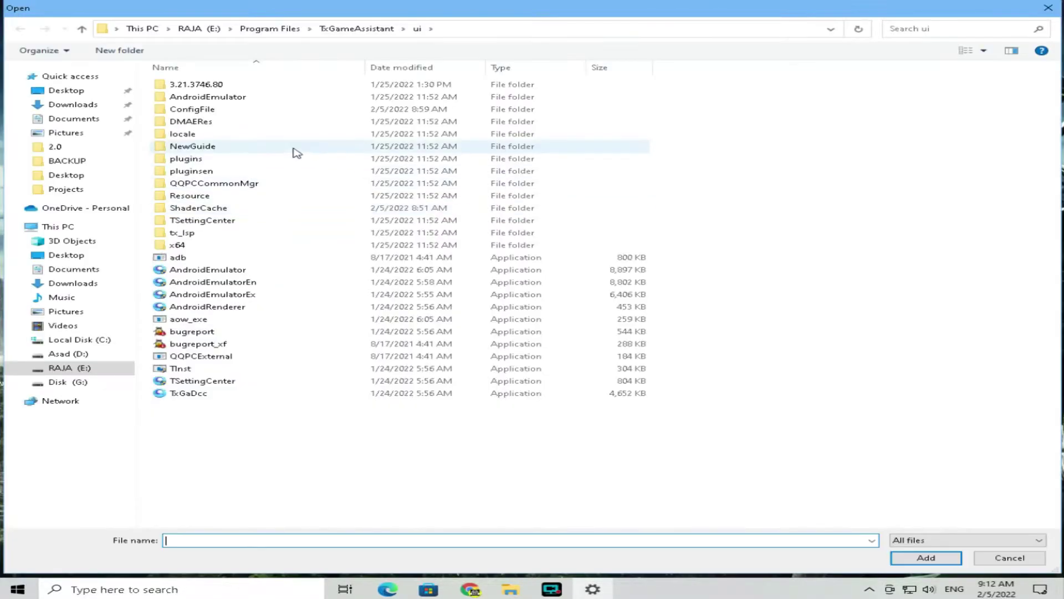
left_click(241, 284)
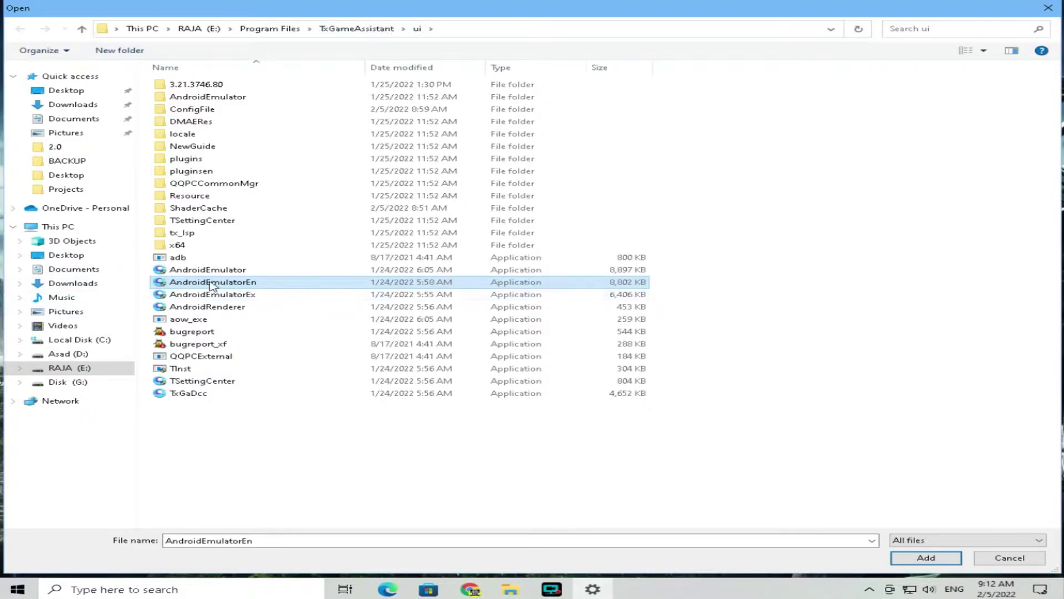
left_click(925, 558)
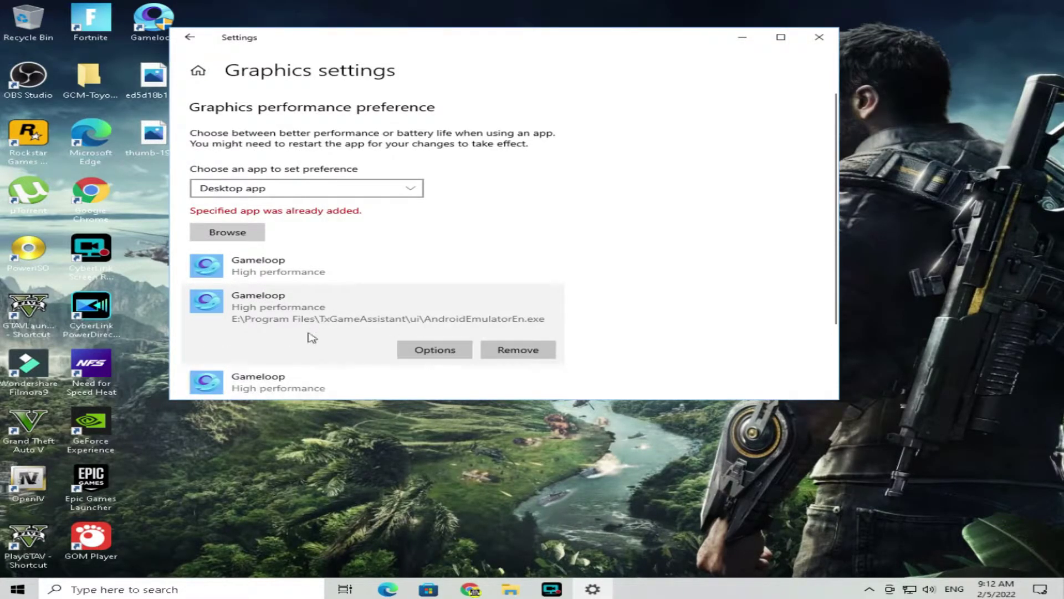
Save the High performance graphics preference for the AndroidEmulator.exe and AndroidEmulatorEn.exe Gameloop entries.
left_click(266, 265)
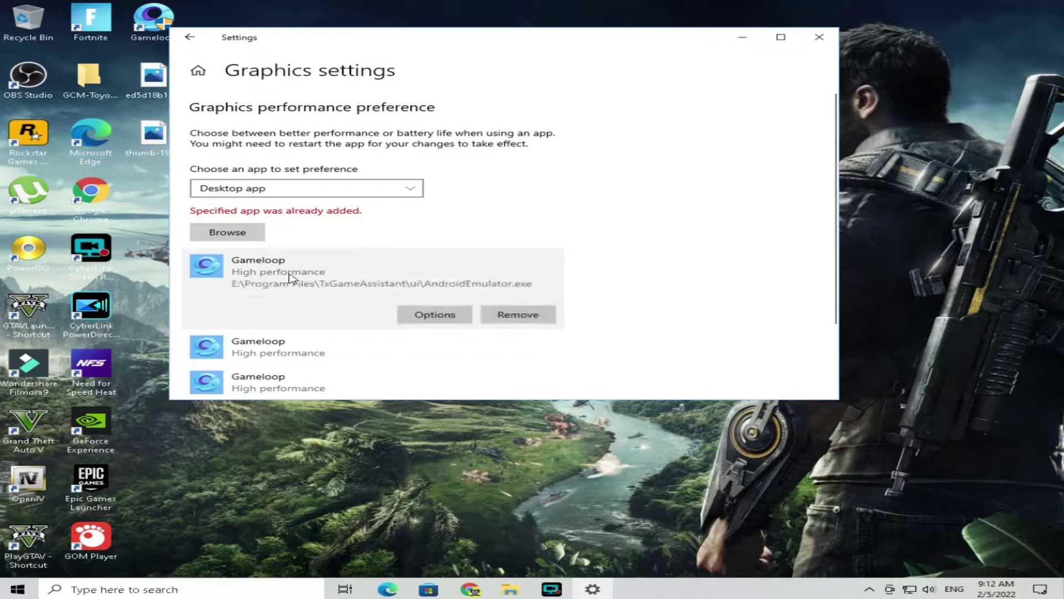
left_click(447, 316)
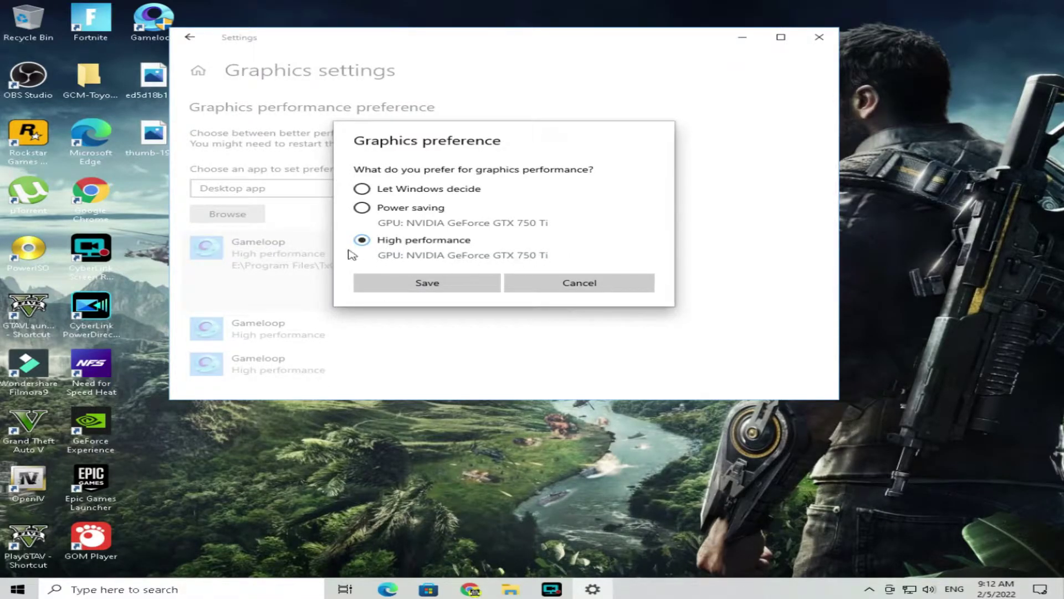
left_click(427, 283)
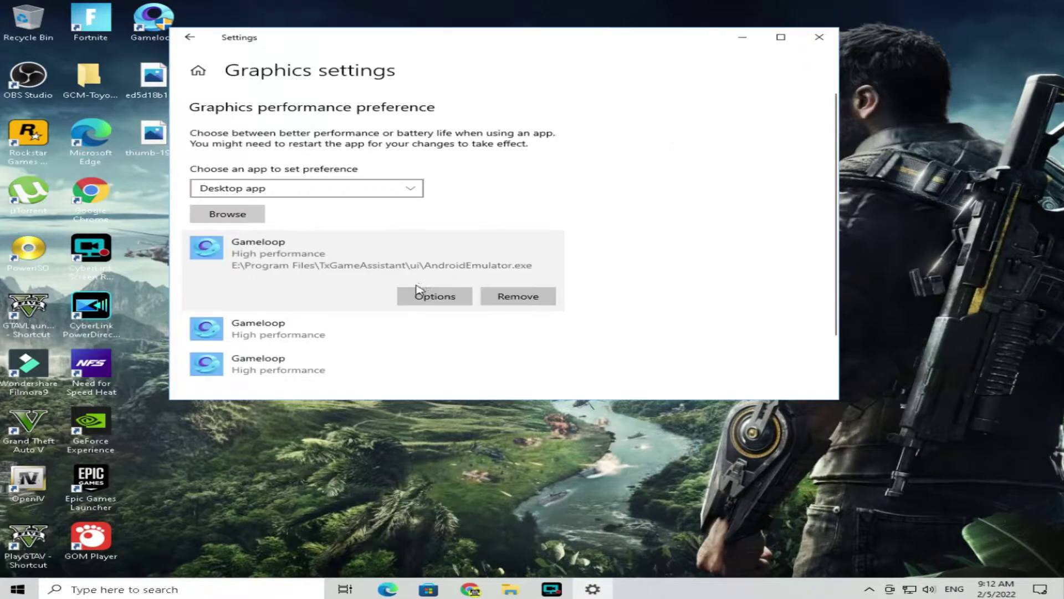
left_click(252, 338)
left_click(416, 332)
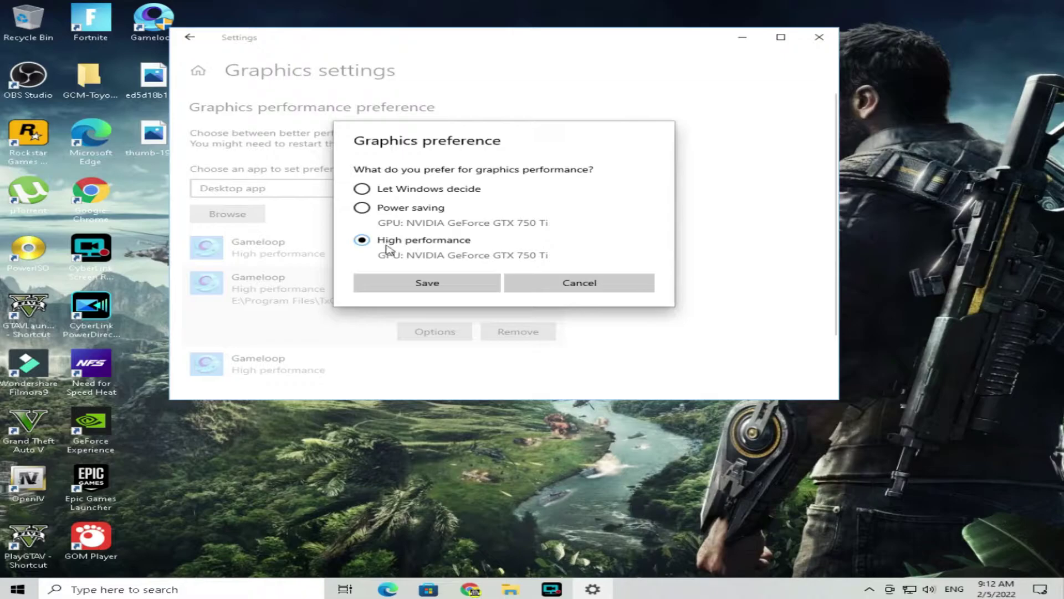
left_click(428, 282)
Save the High performance graphics preference for the AppMarket.exe Gameloop entry and close Settings.
left_click(263, 371)
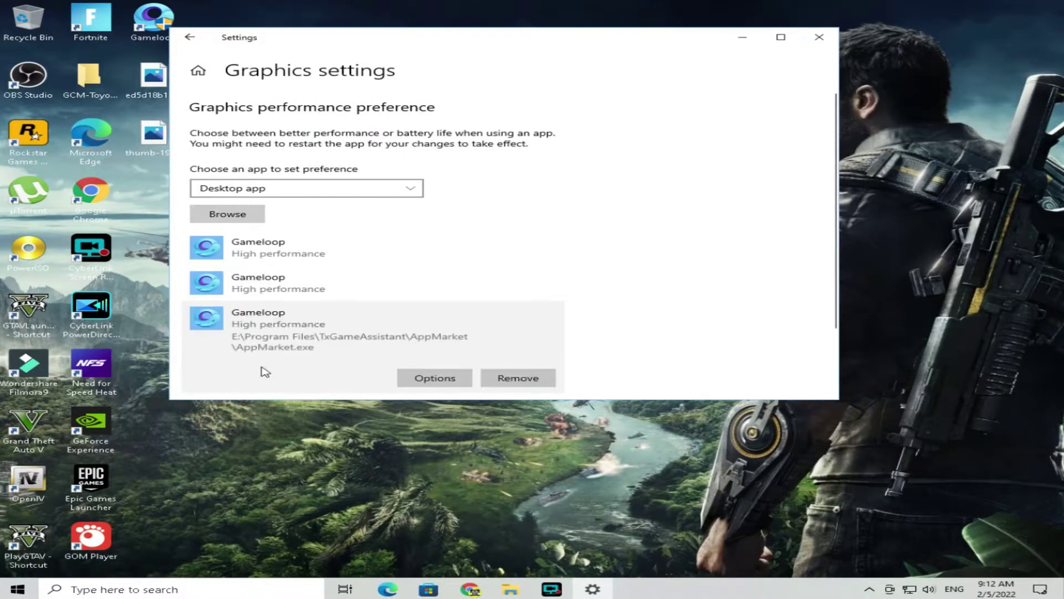
left_click(408, 379)
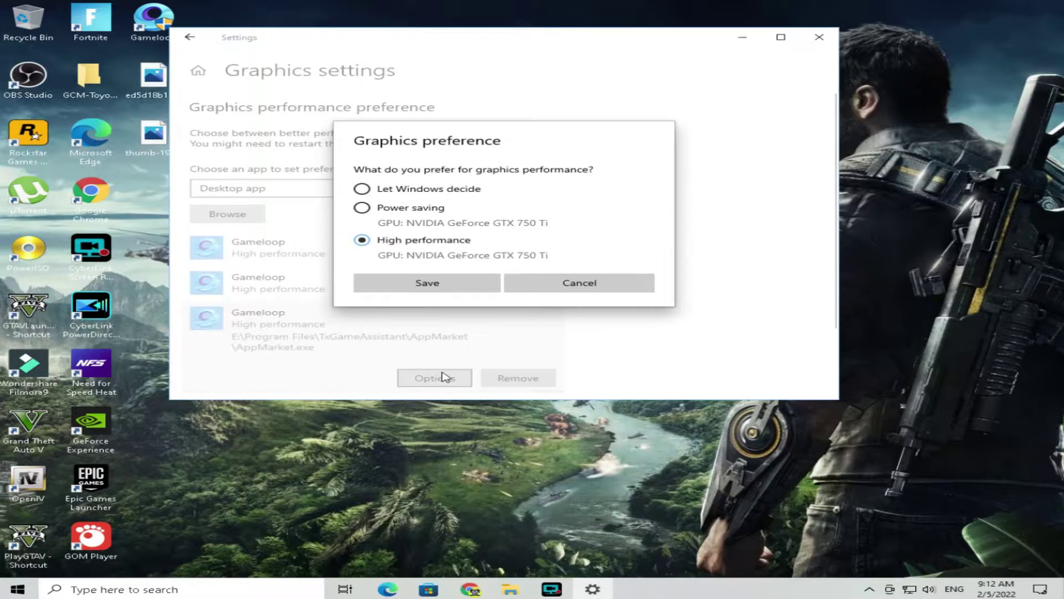
left_click(450, 287)
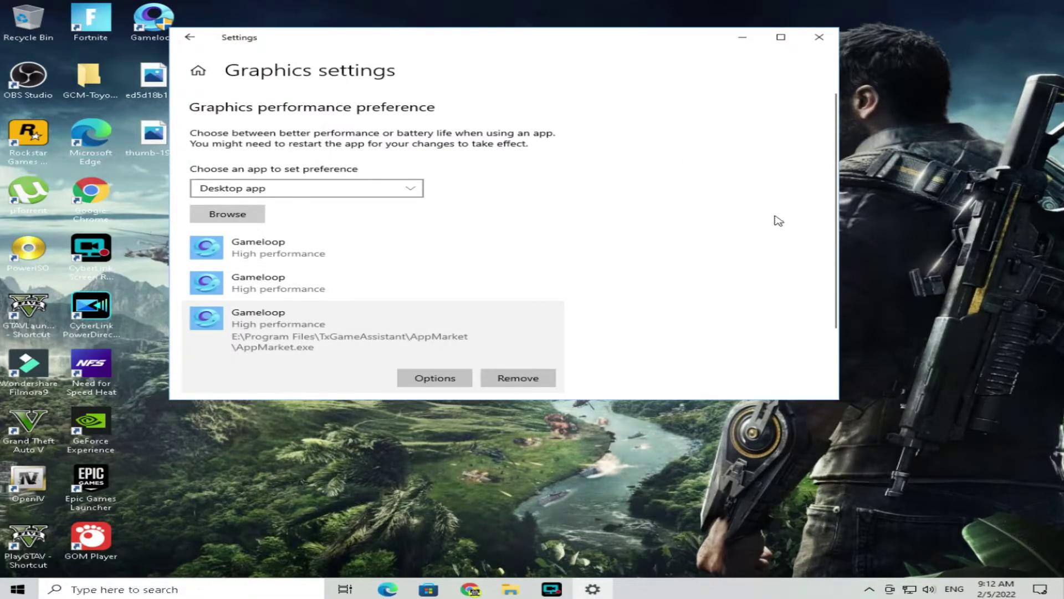
left_click(820, 39)
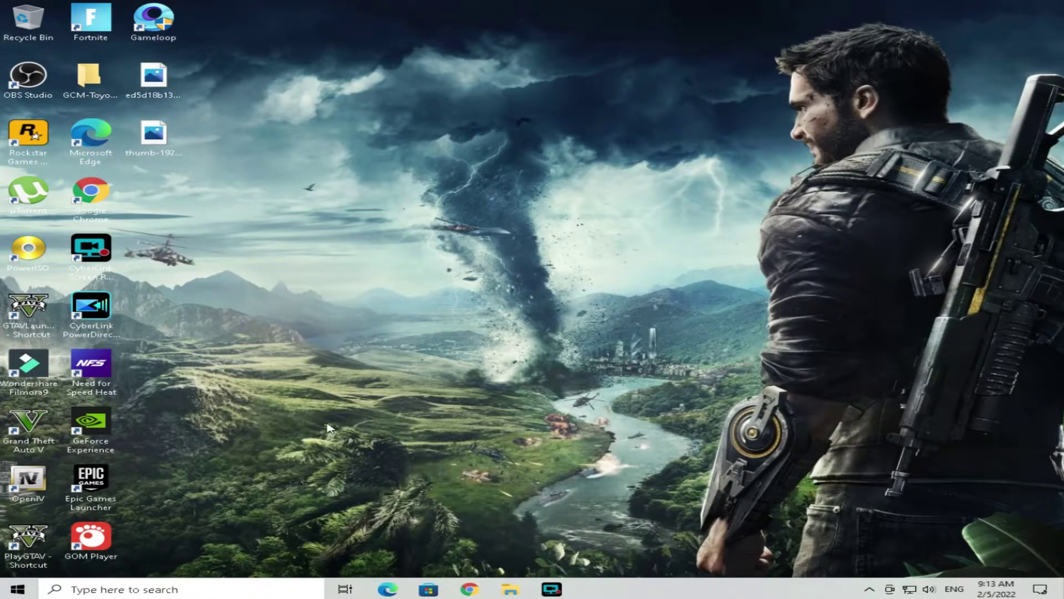
Launch Gameloop from its desktop shortcut.
right_click(165, 44)
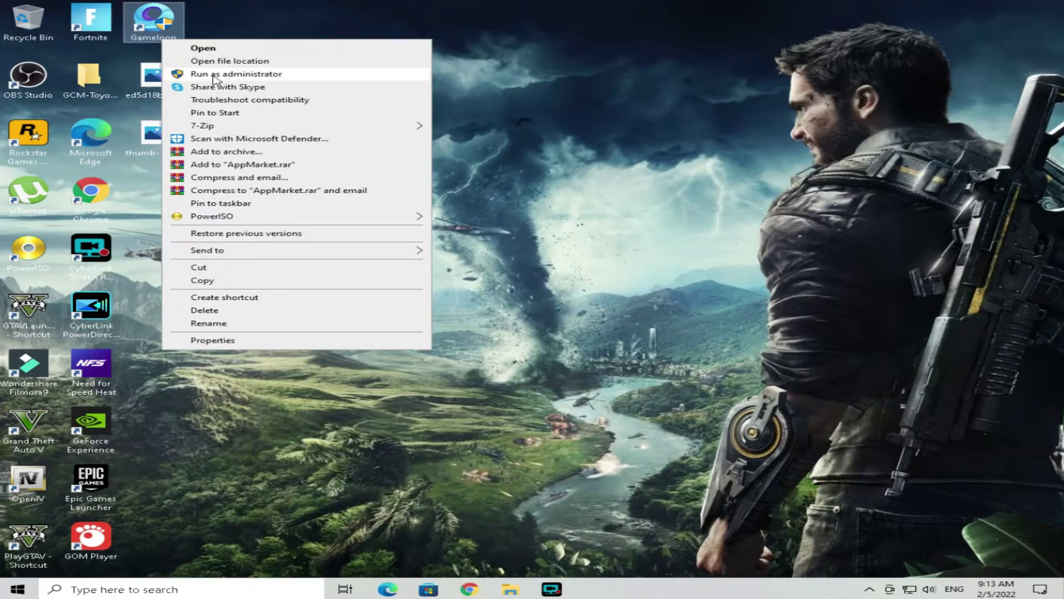
left_click(169, 25)
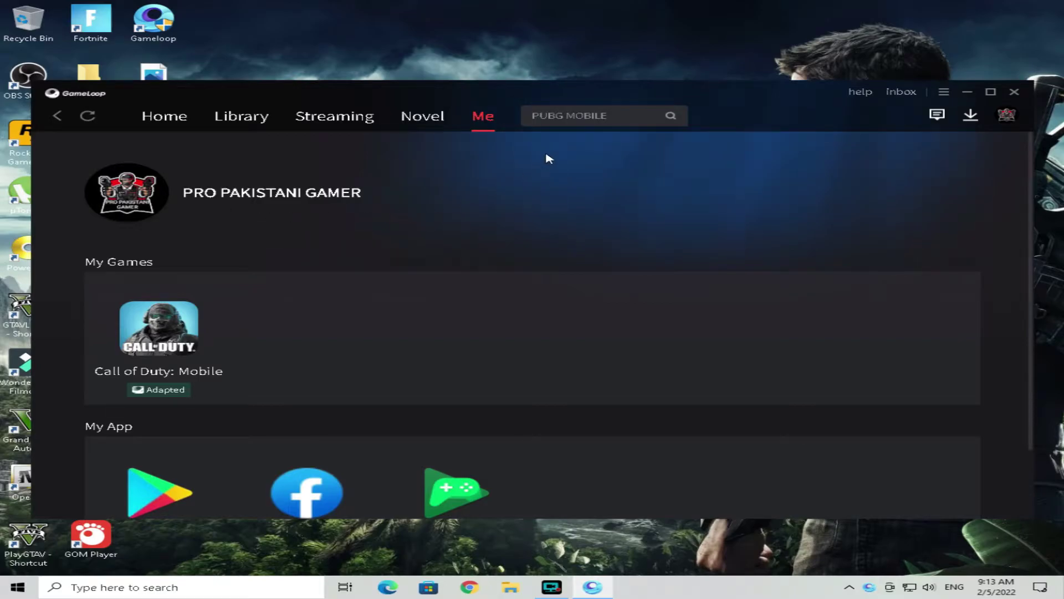
Search the store for Call of Duty: Mobile, open its page and check the available servers.
left_click(548, 120)
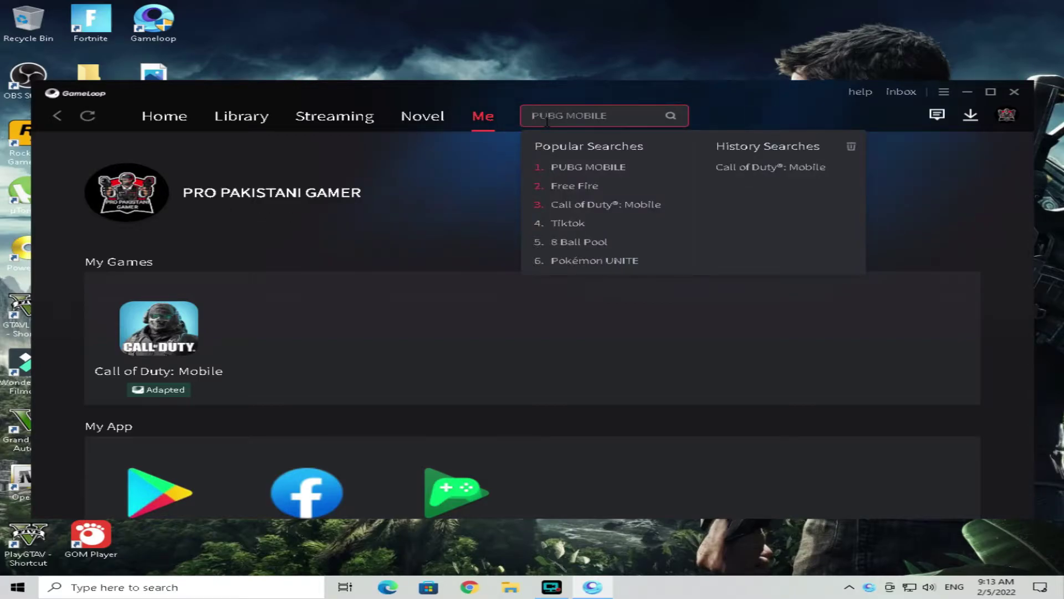
left_click(590, 205)
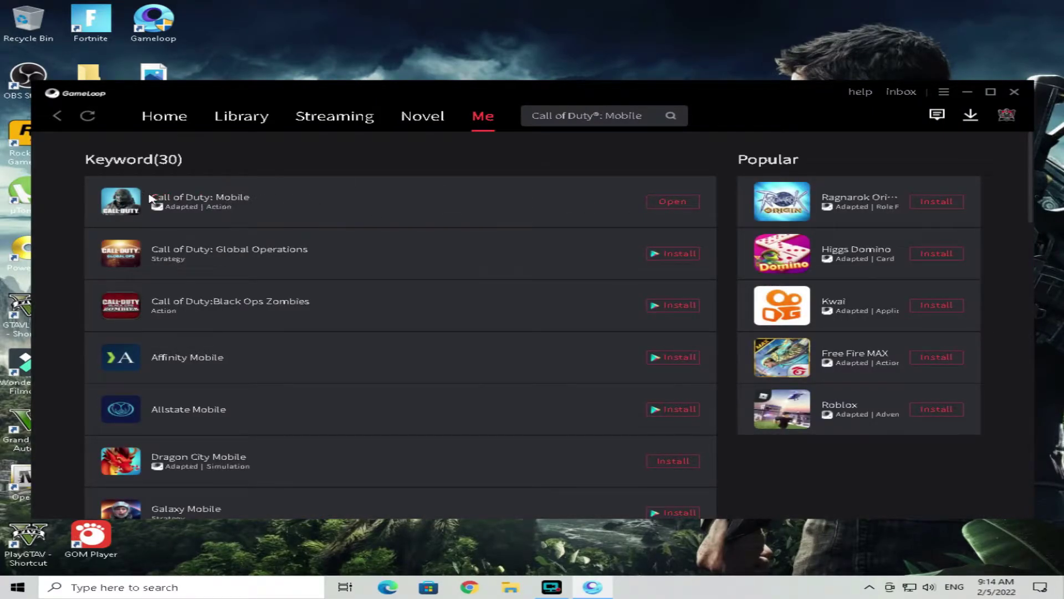
left_click(225, 198)
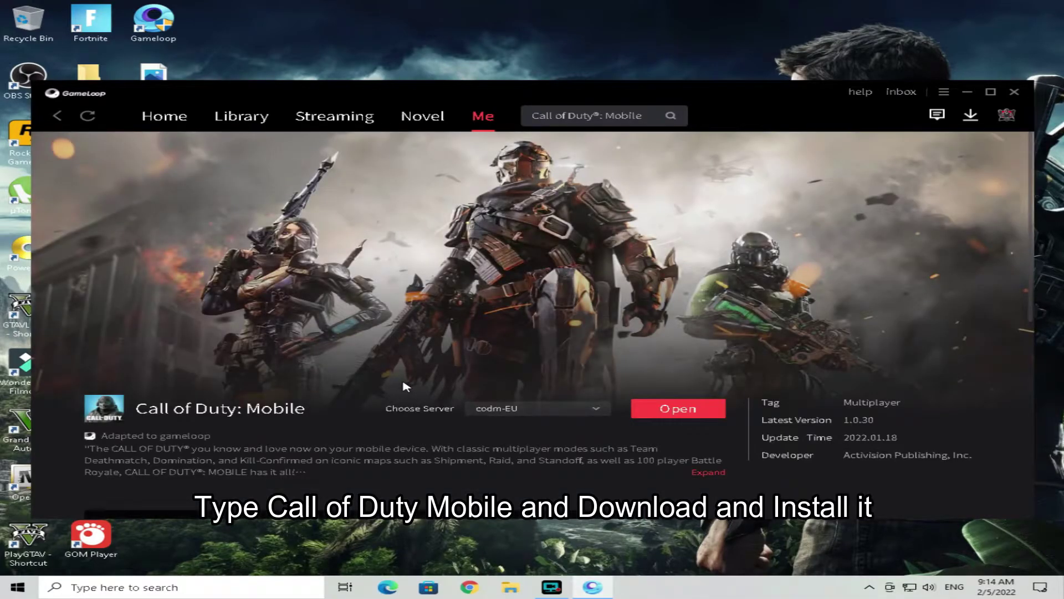
left_click(547, 409)
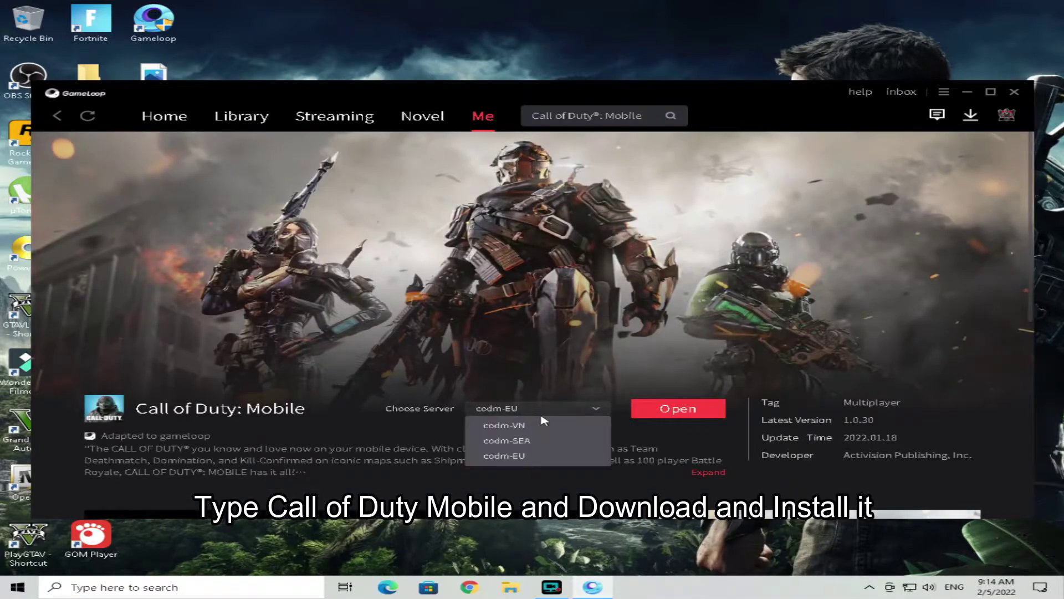
left_click(541, 411)
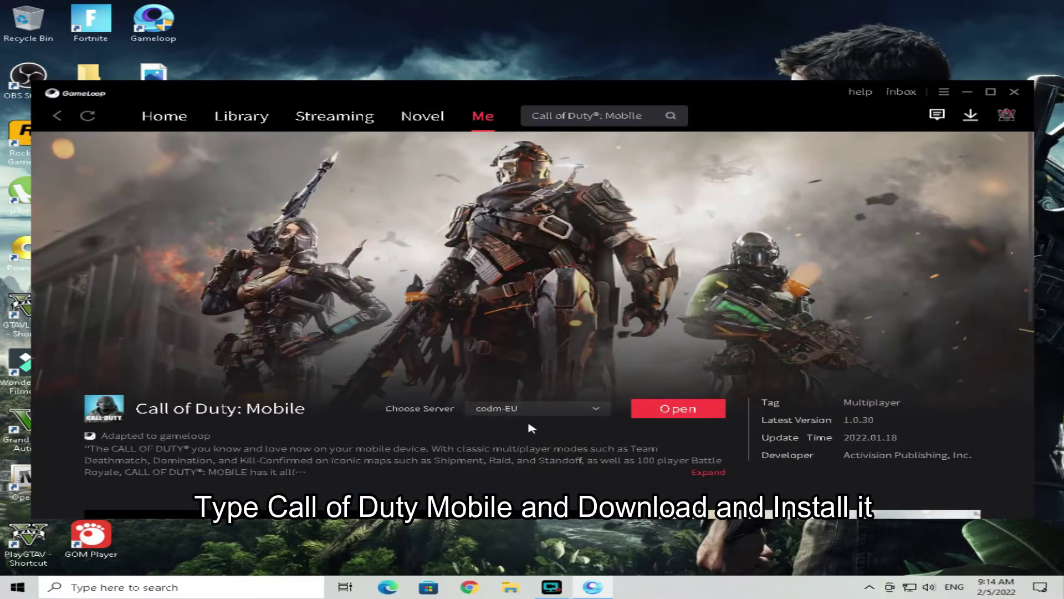
Open the GameLoop engine settings and review the anti-aliasing and memory options.
left_click(942, 93)
left_click(870, 151)
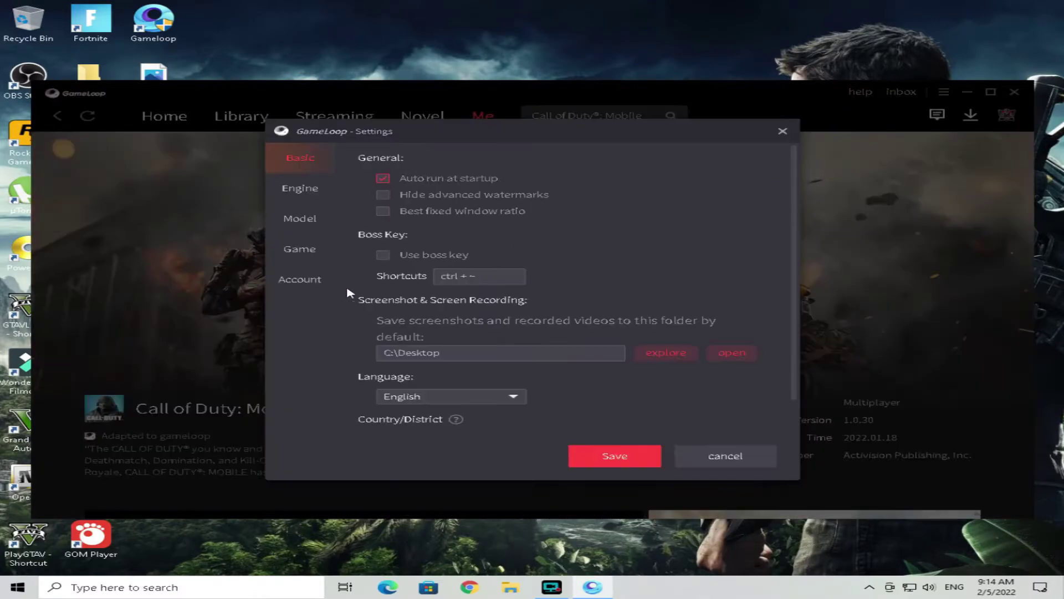
left_click(301, 192)
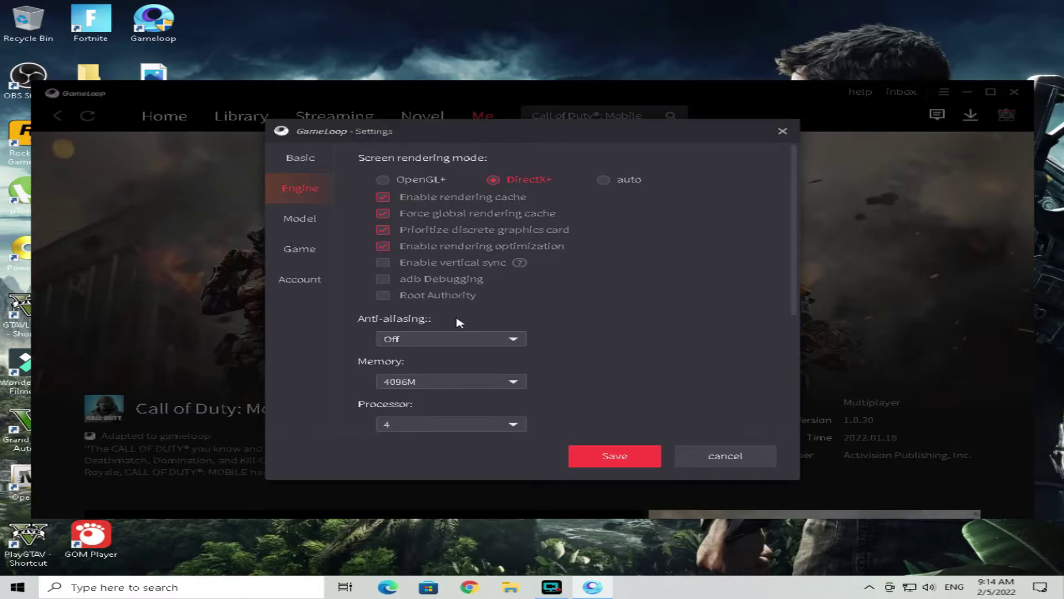
left_click(464, 339)
left_click(625, 347)
scroll(791, 316, "down", 3)
left_click(414, 315)
left_click(455, 280)
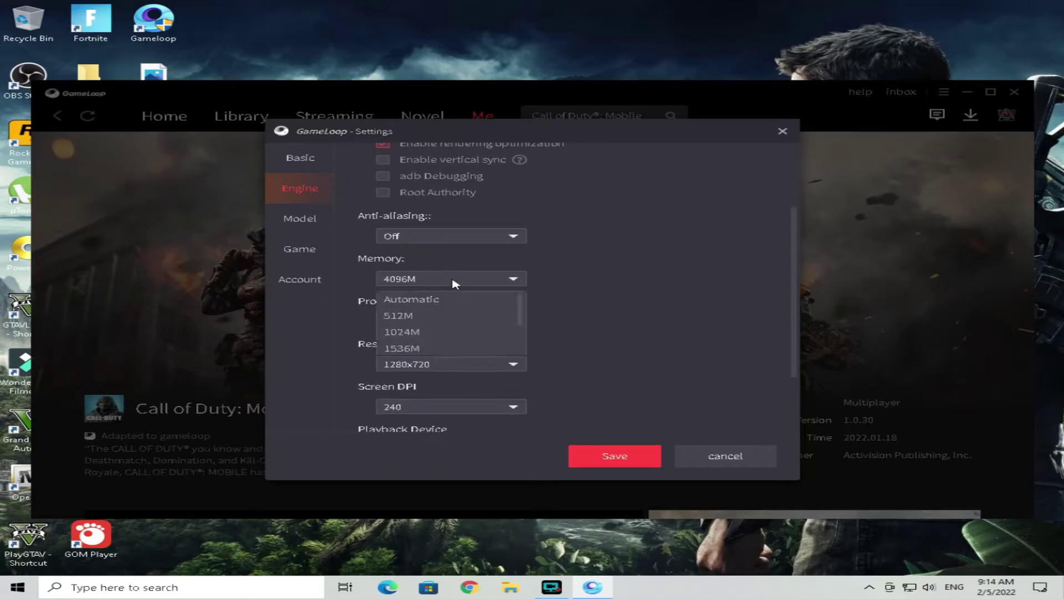
left_click(430, 282)
Review the processor, resolution and screen DPI options in the engine settings.
left_click(467, 321)
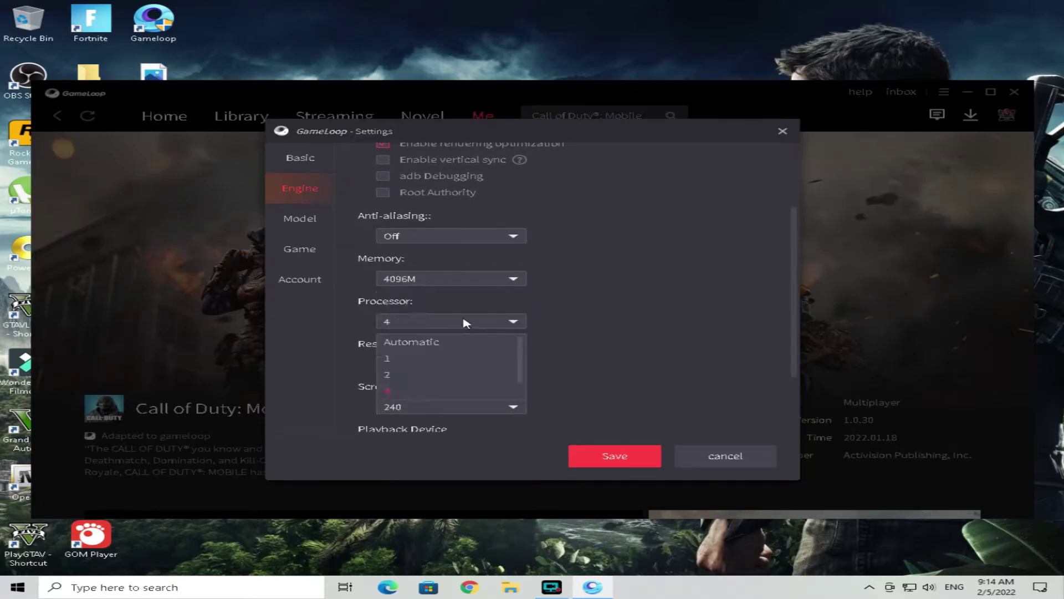
left_click(450, 324)
left_click(439, 366)
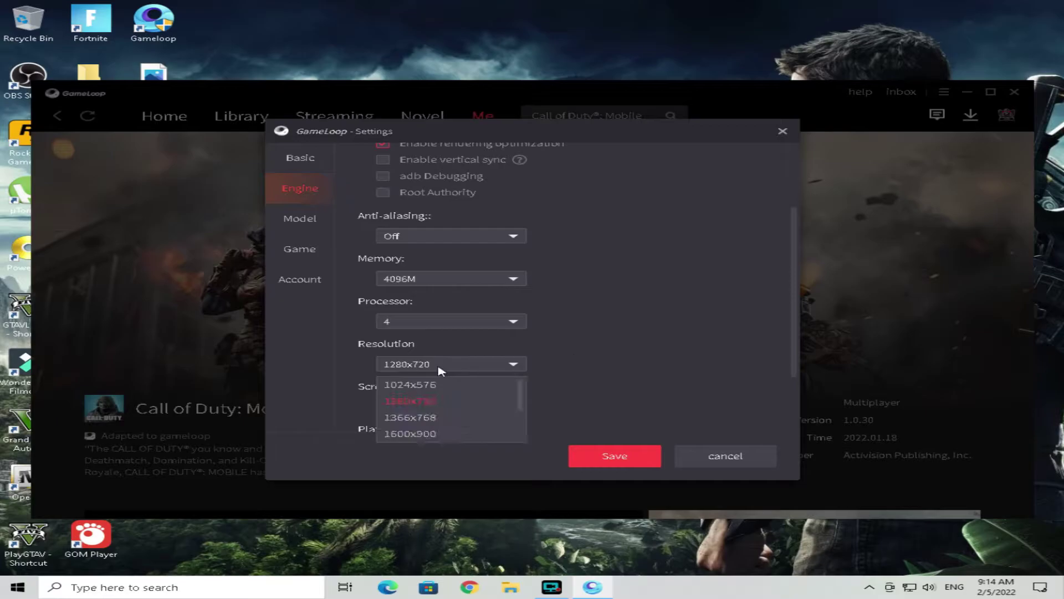
left_click(687, 372)
left_click_drag(793, 314, 783, 359)
left_click(411, 334)
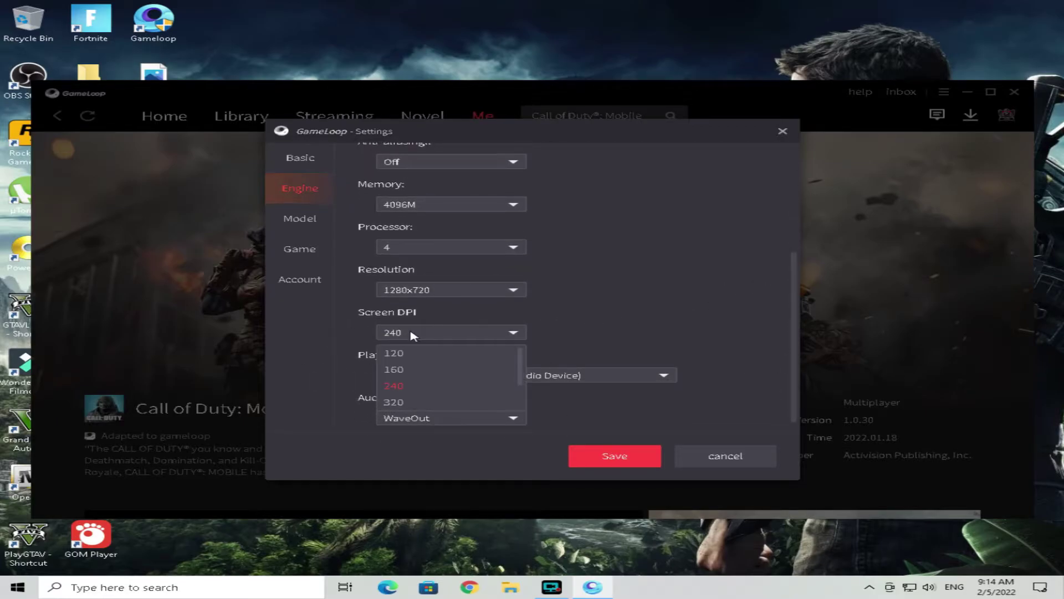
left_click(452, 334)
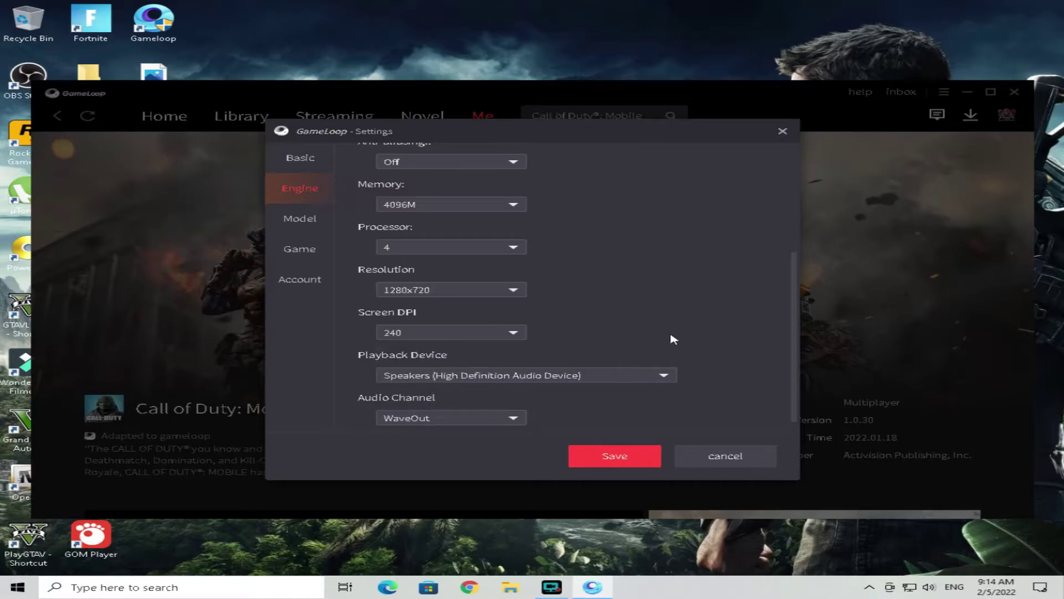
Select Speakers (High Definition Audio Device) as the playback device and WaveOut as the audio channel.
scroll(794, 302, "down", 1)
left_click(411, 365)
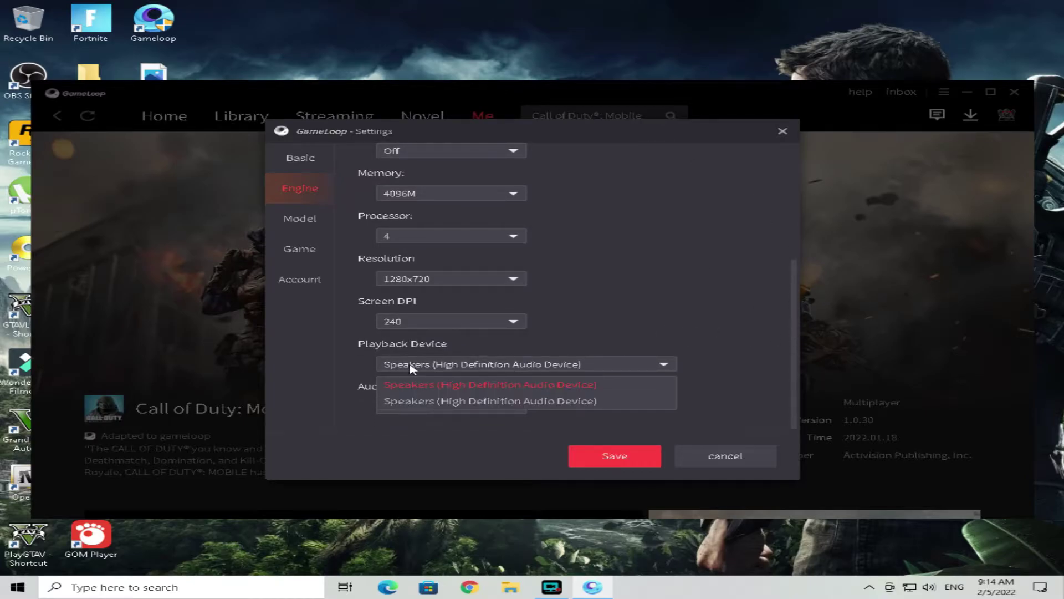
left_click(411, 381)
left_click(422, 406)
left_click(421, 423)
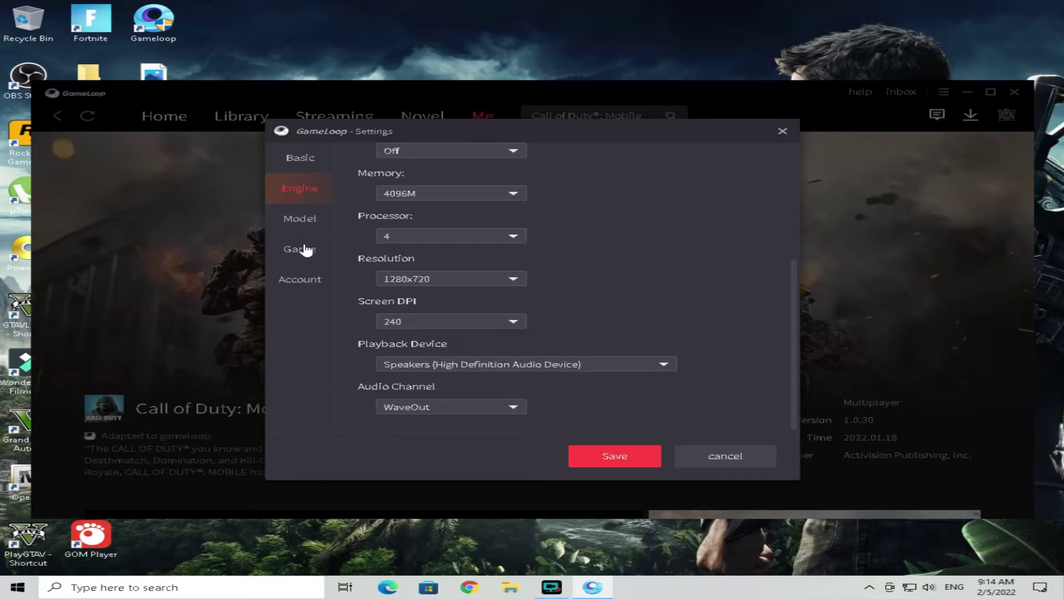
Save the settings with SD 720P definition and Smooth graphics quality for Call of Duty: Mobile.
left_click(305, 248)
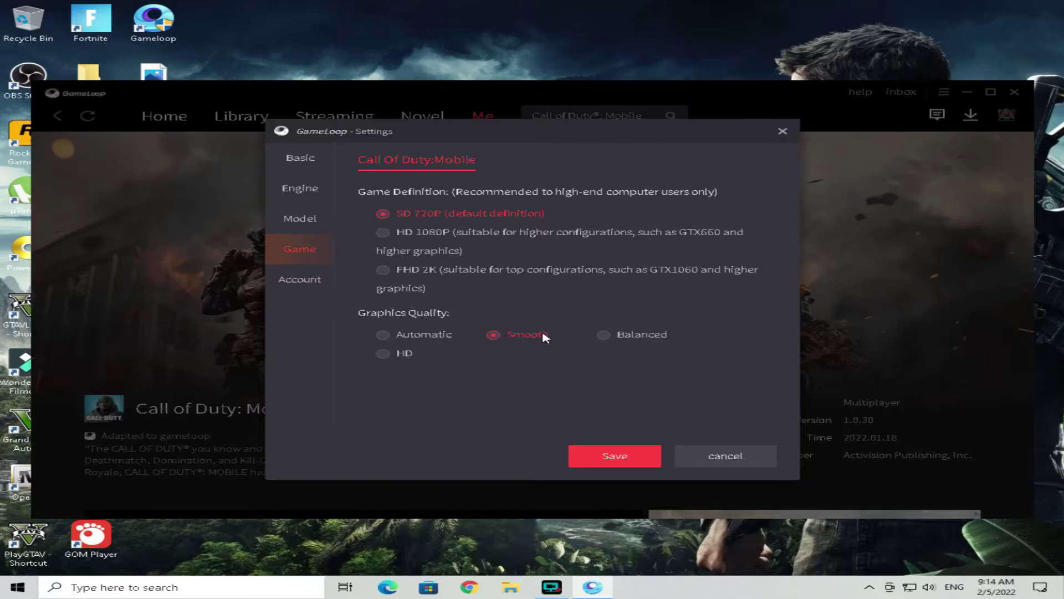
left_click(628, 457)
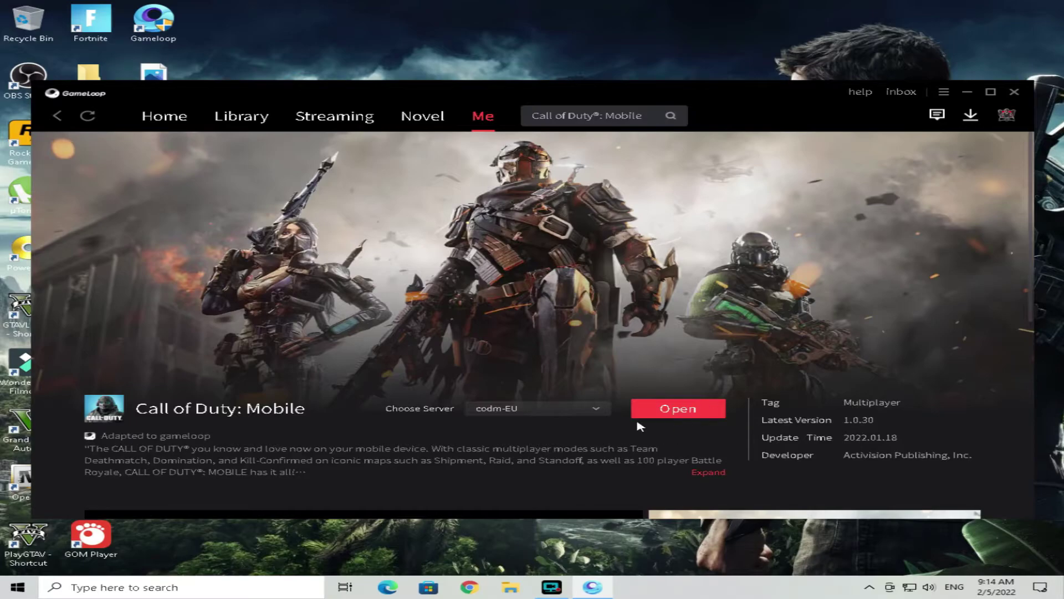
Launch Call of Duty: Mobile, closing the GameLoop store window, and switch the emulator to full screen.
left_click(679, 411)
left_click(1015, 94)
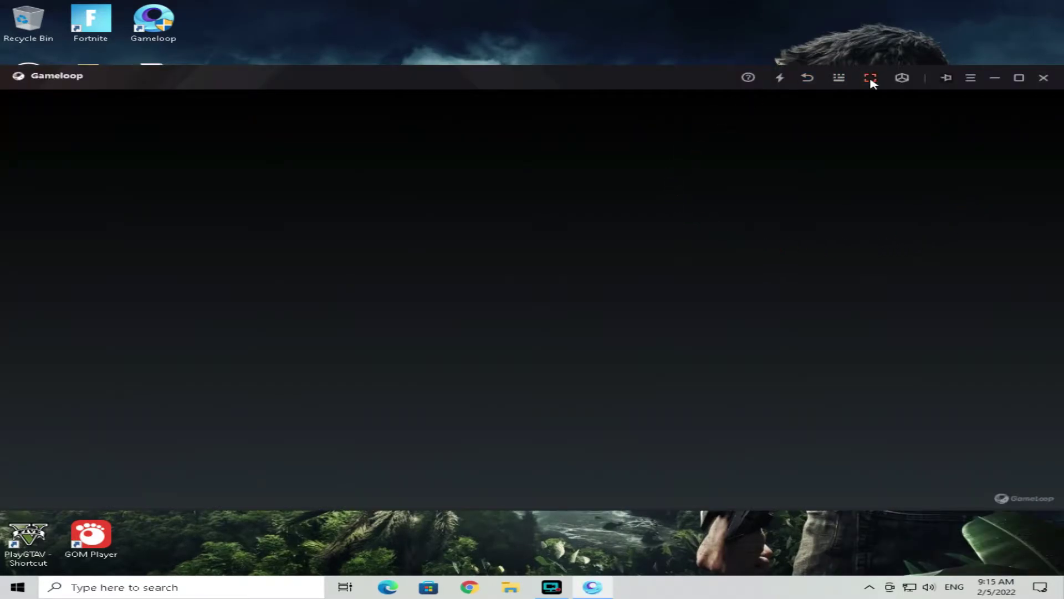
left_click(870, 78)
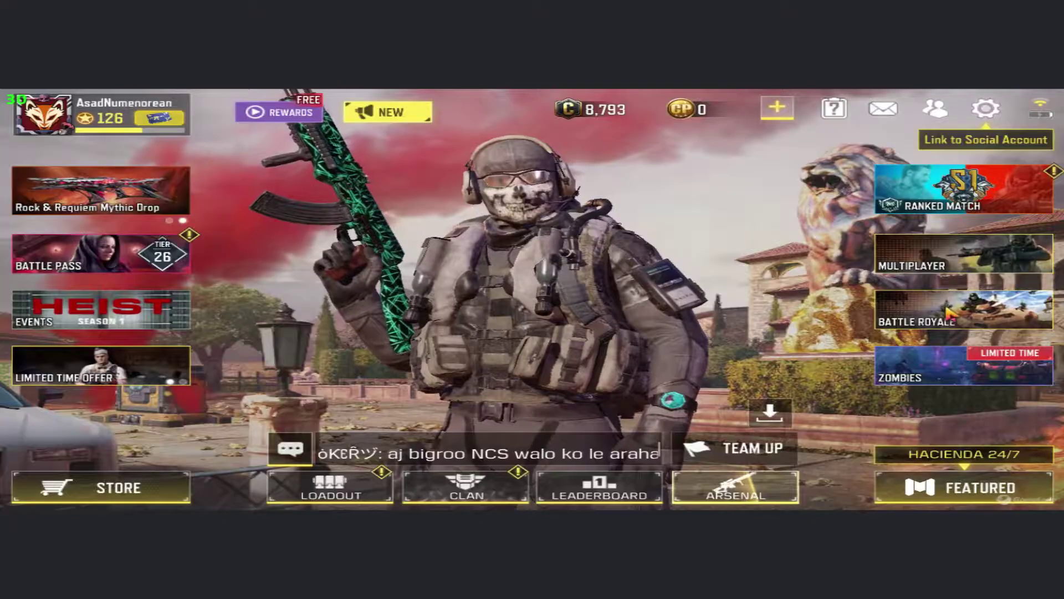
Enter the multiplayer lobby and check the graphic quality and frame rate in the game's audio and graphics settings.
left_click(922, 249)
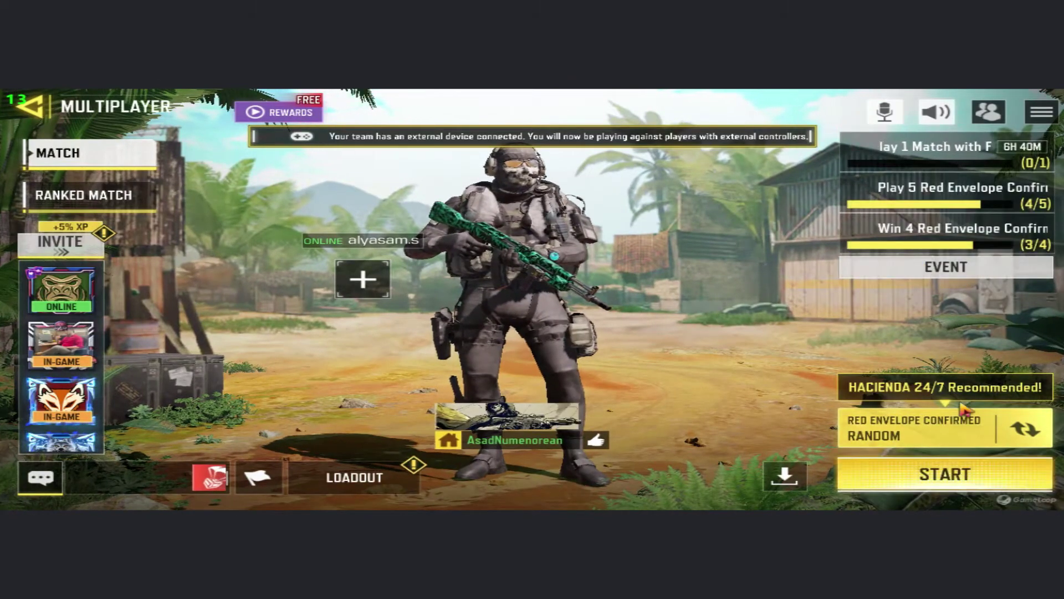
left_click(1040, 116)
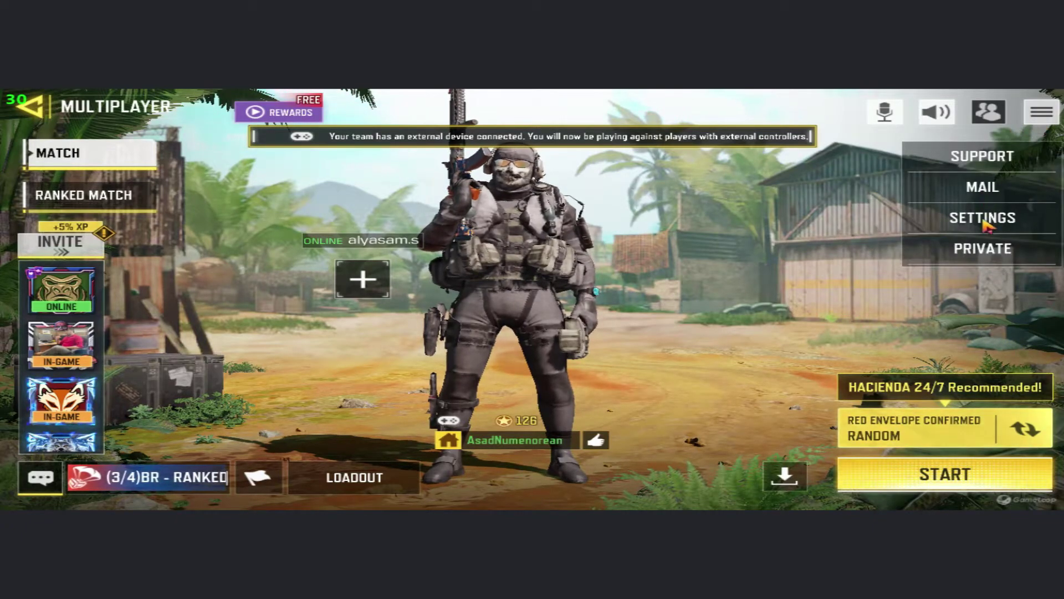
left_click(927, 238)
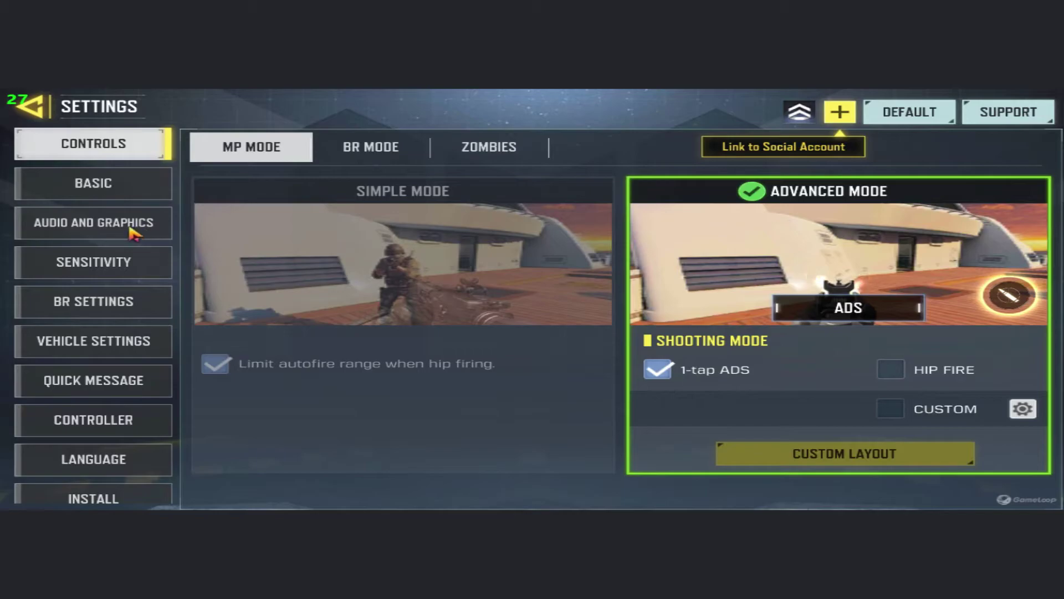
left_click(133, 233)
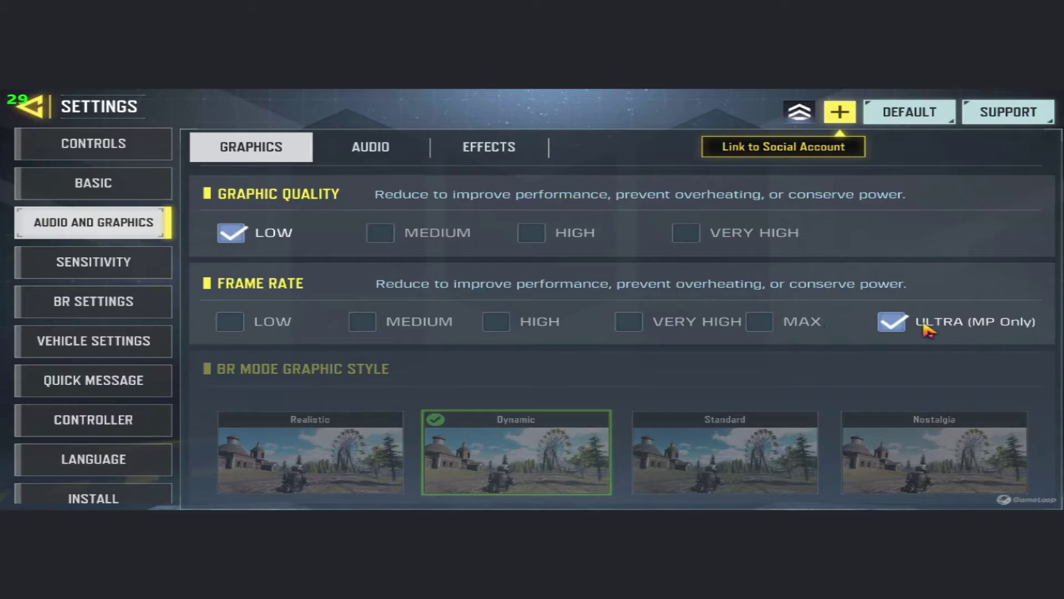
left_click(25, 110)
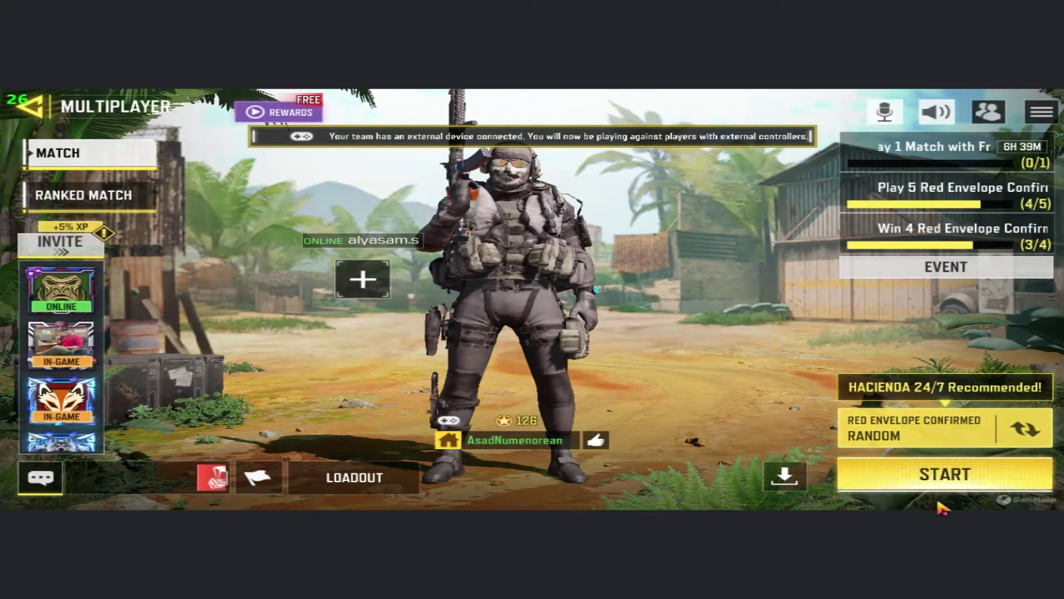
Start a Red Envelope Confirmed multiplayer match and shoot enemies around Cargo Land with the primary rifle.
left_click(950, 482)
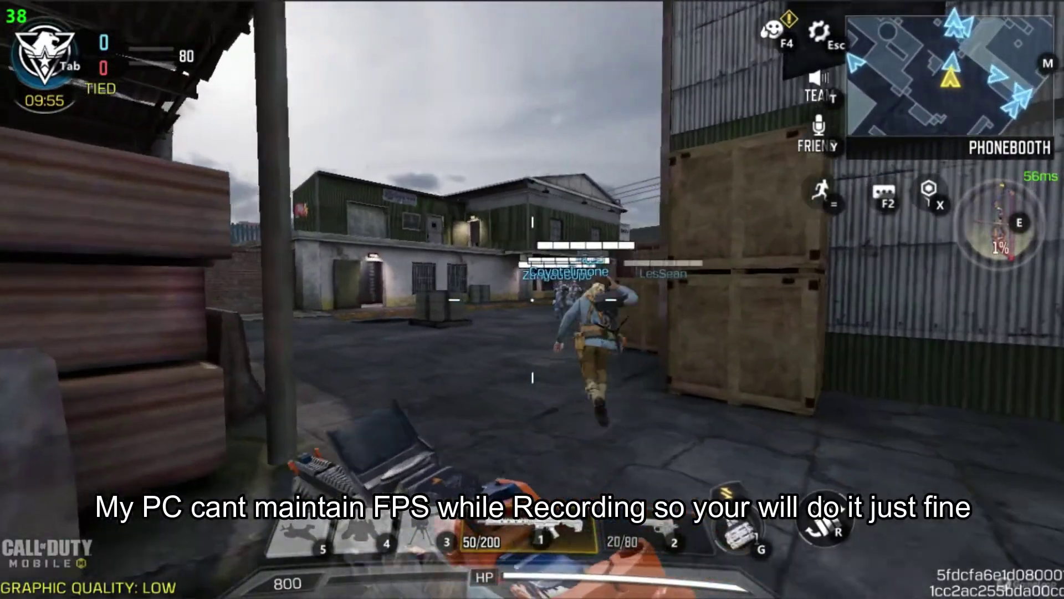
key("w")
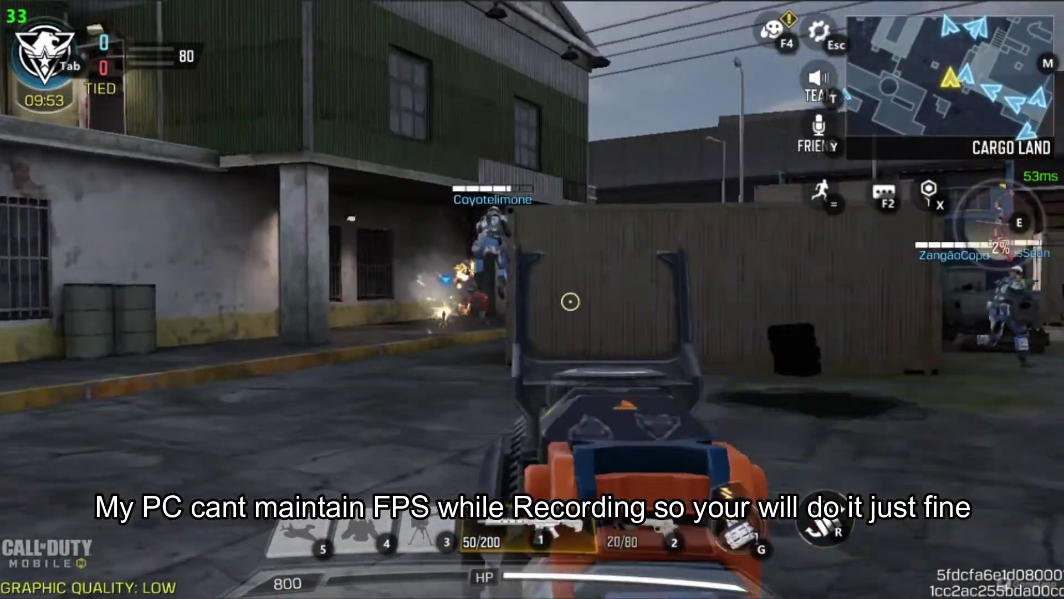
left_click(533, 300)
left_click(532, 299)
key("w")
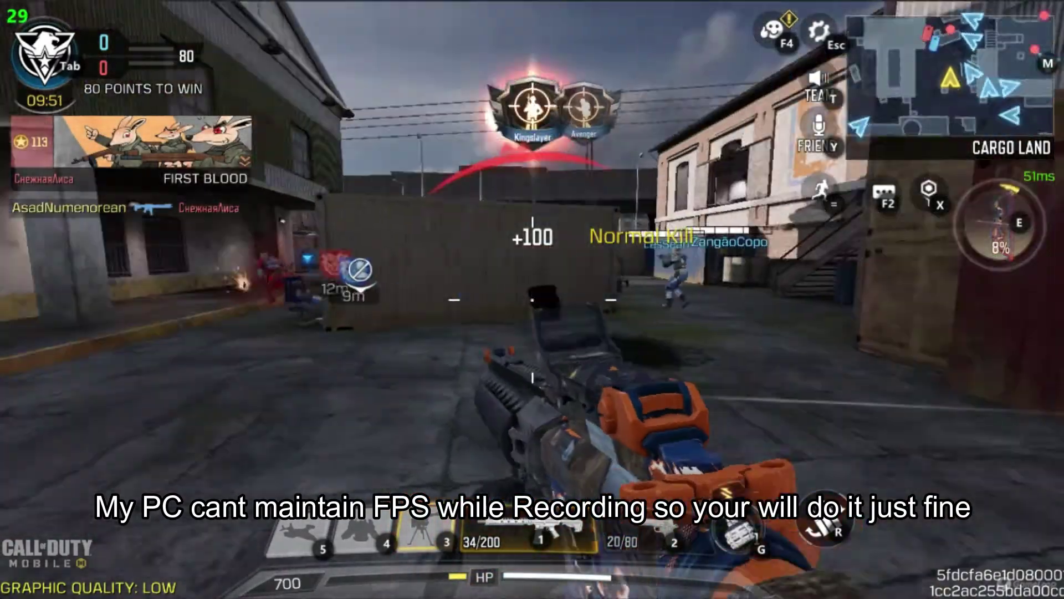
key("w")
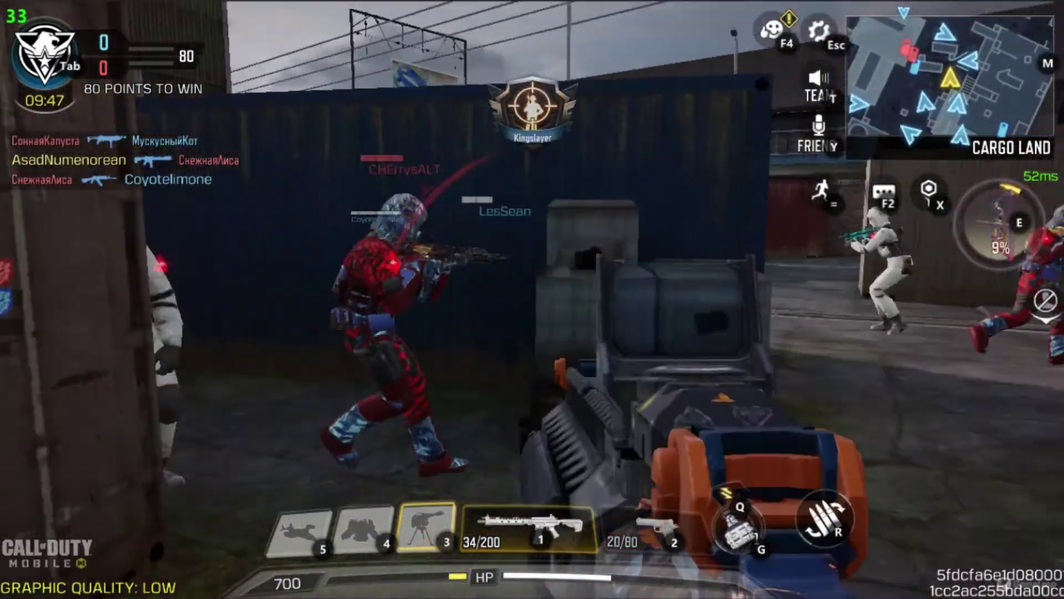
left_click(532, 299)
left_click(532, 299)
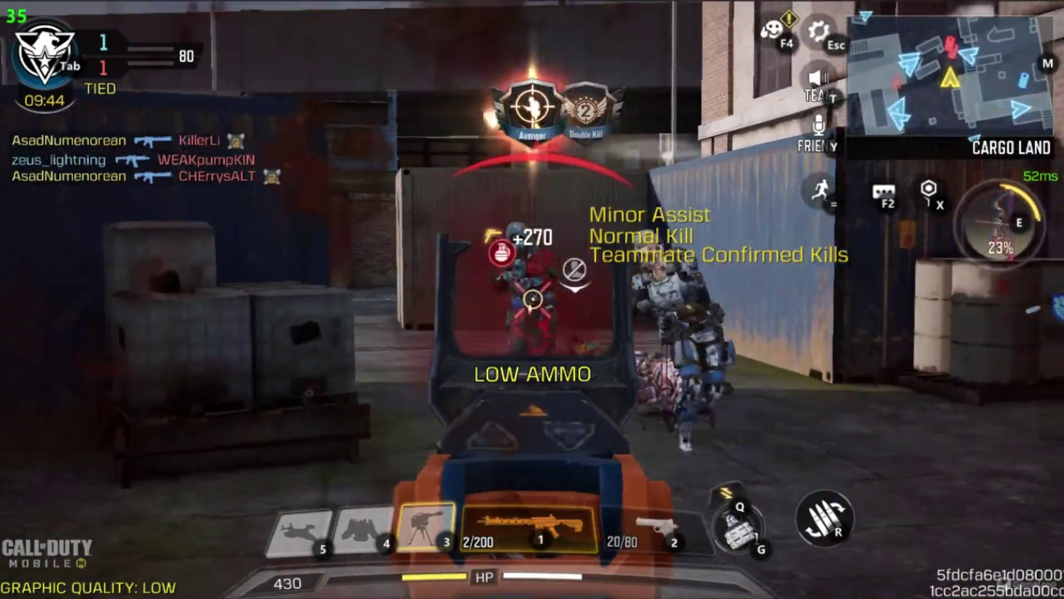
left_click(532, 299)
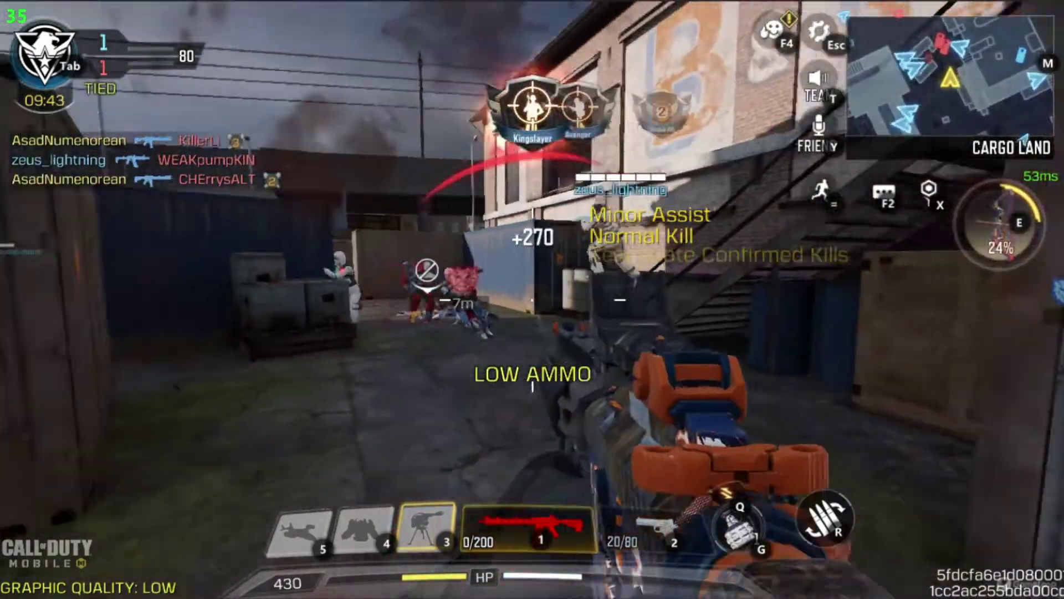
Move on between the Cargo Land containers and engage further enemies, aiming down the rifle's sight.
key("w")
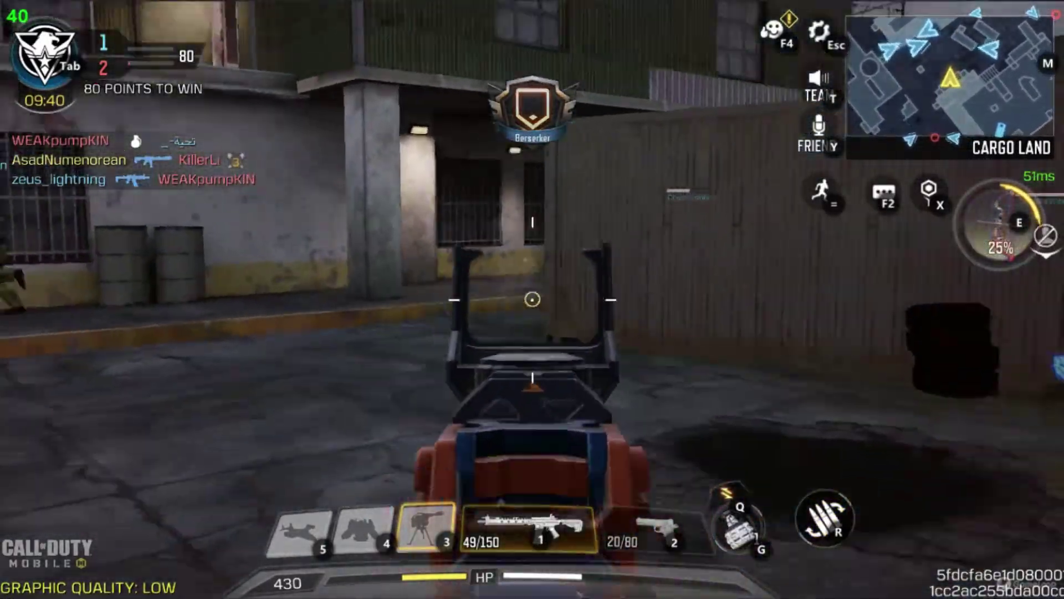
right_click(533, 300)
key("w")
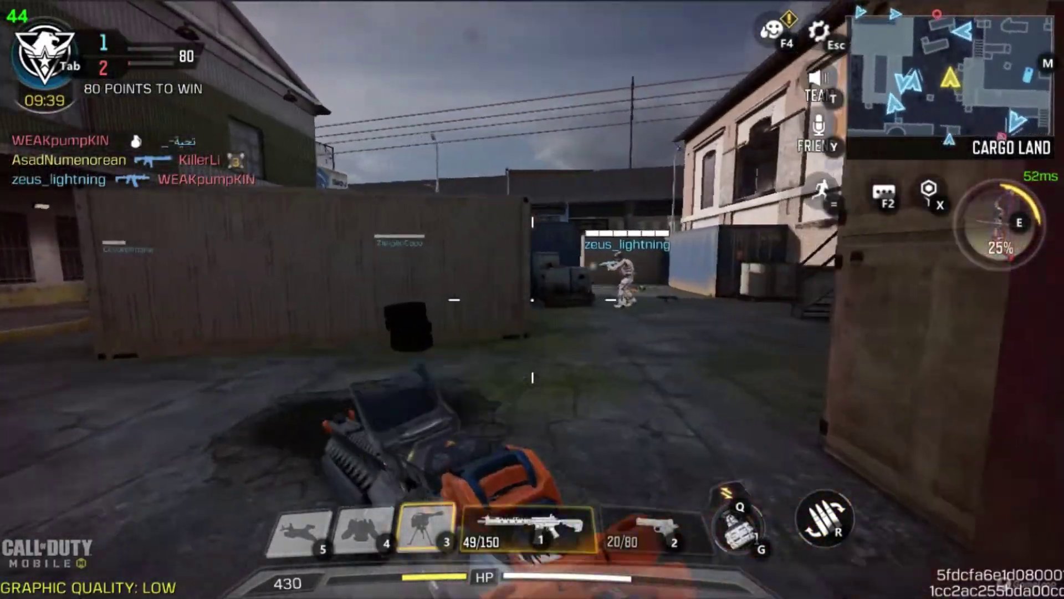
key("w")
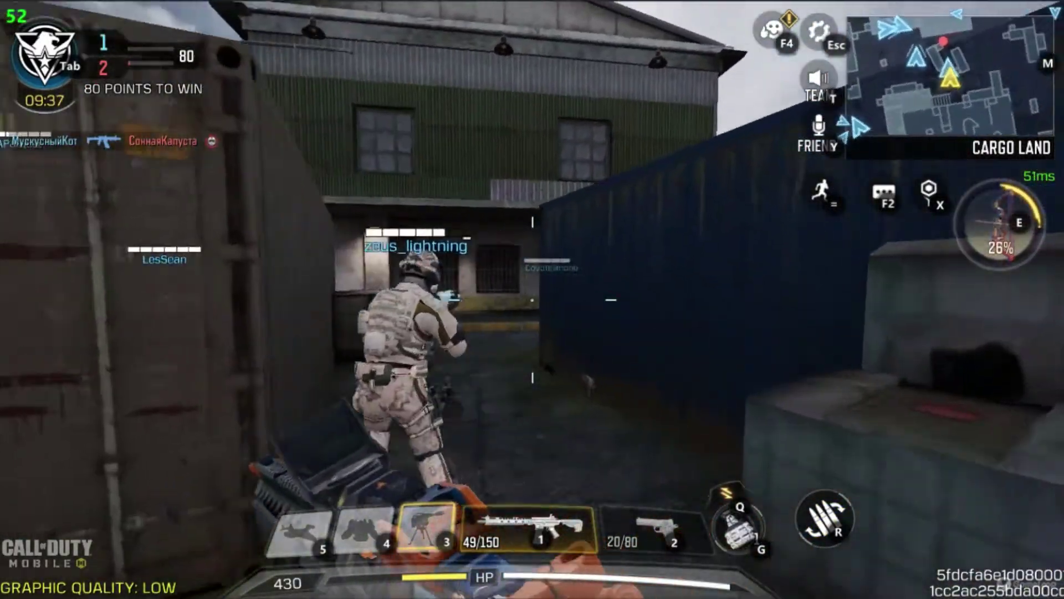
key("w")
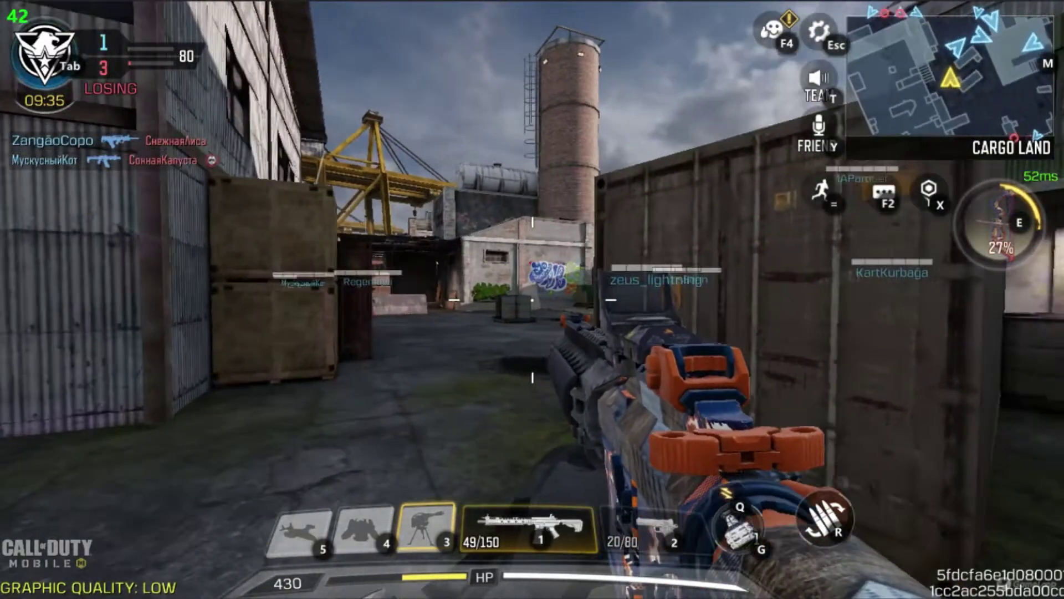
key("w")
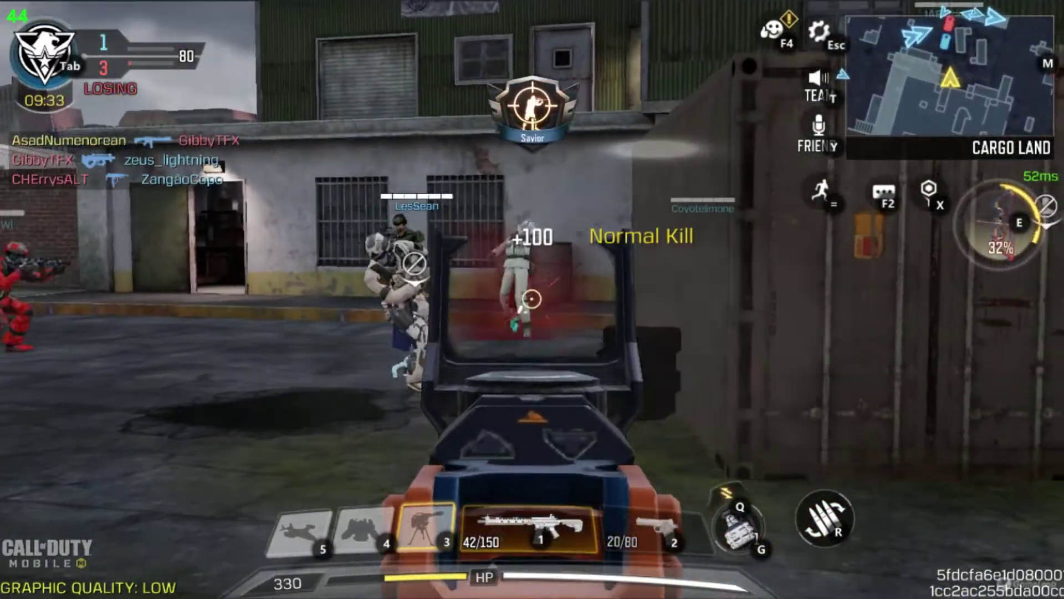
left_click(532, 299)
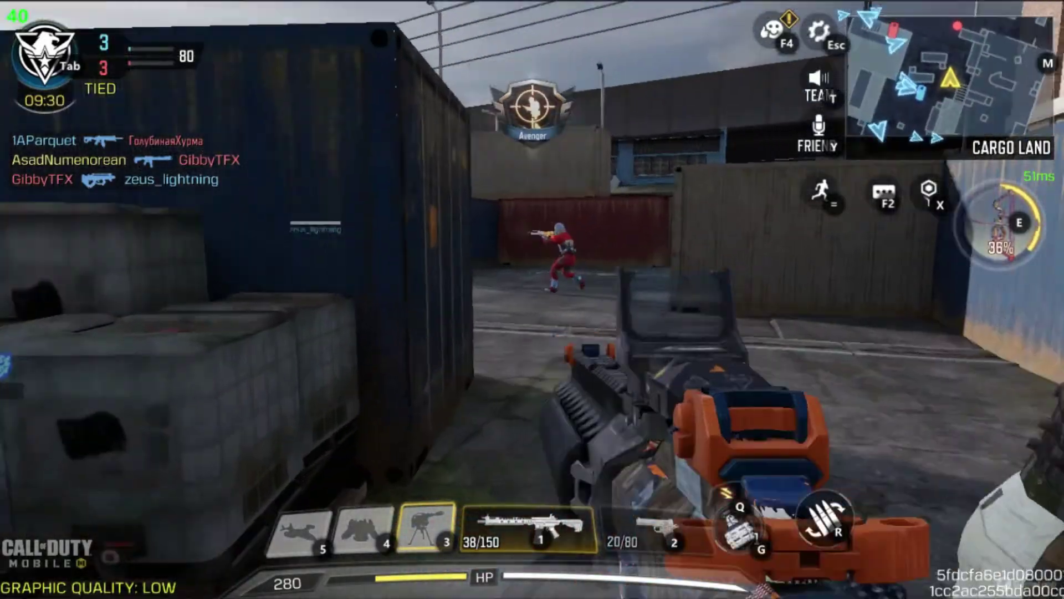
right_click(532, 299)
left_click(532, 299)
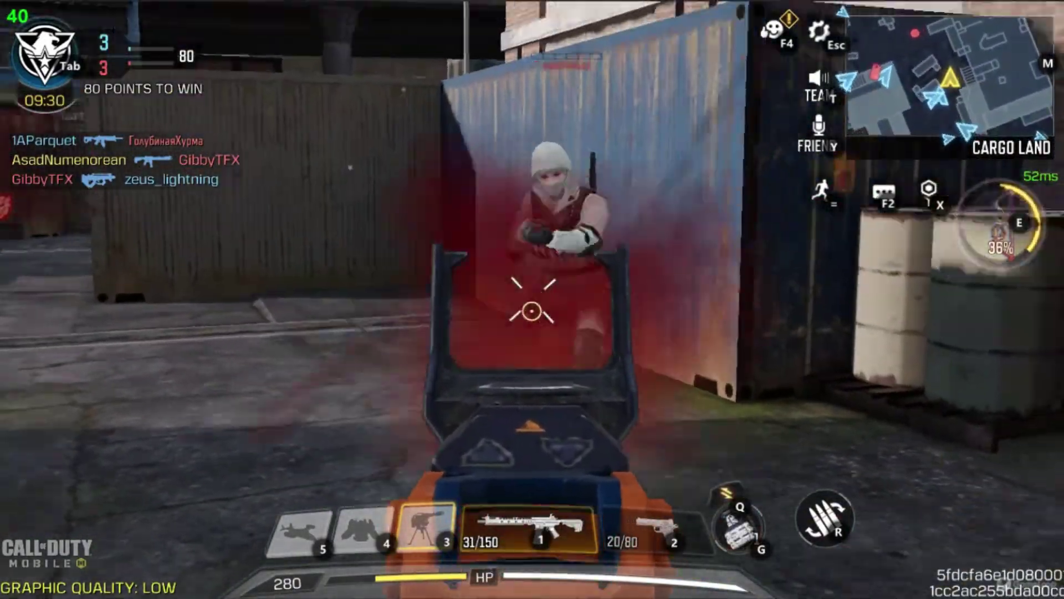
left_click(532, 300)
key("w")
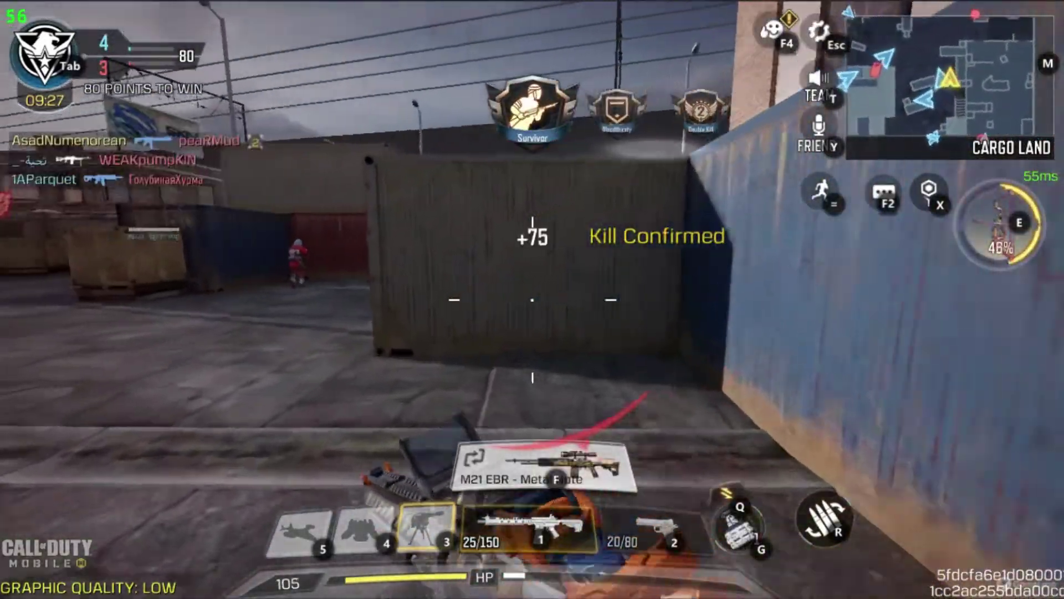
key("r")
right_click(533, 299)
left_click(532, 300)
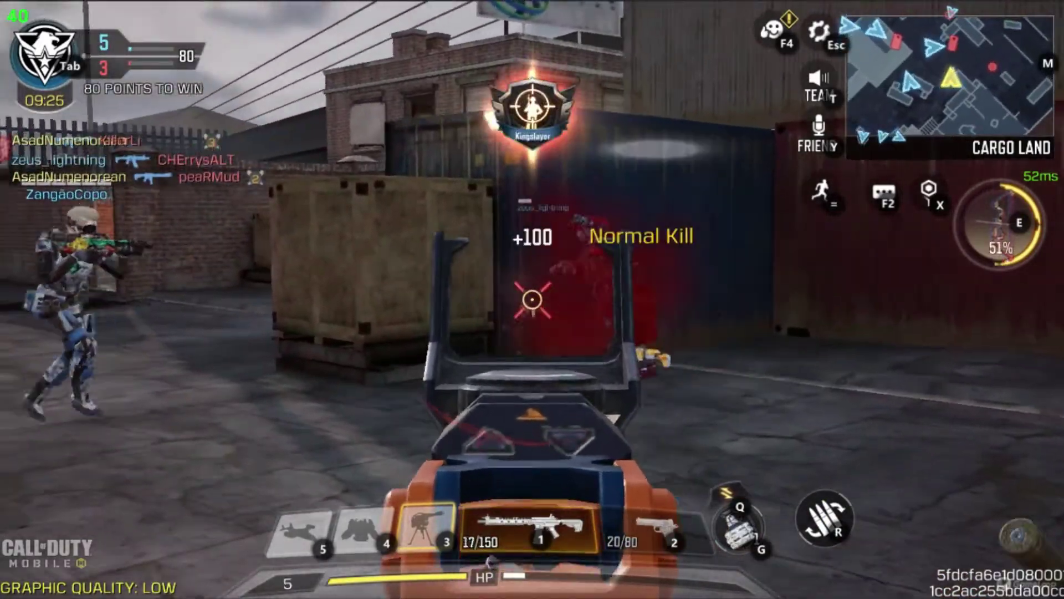
left_click(532, 299)
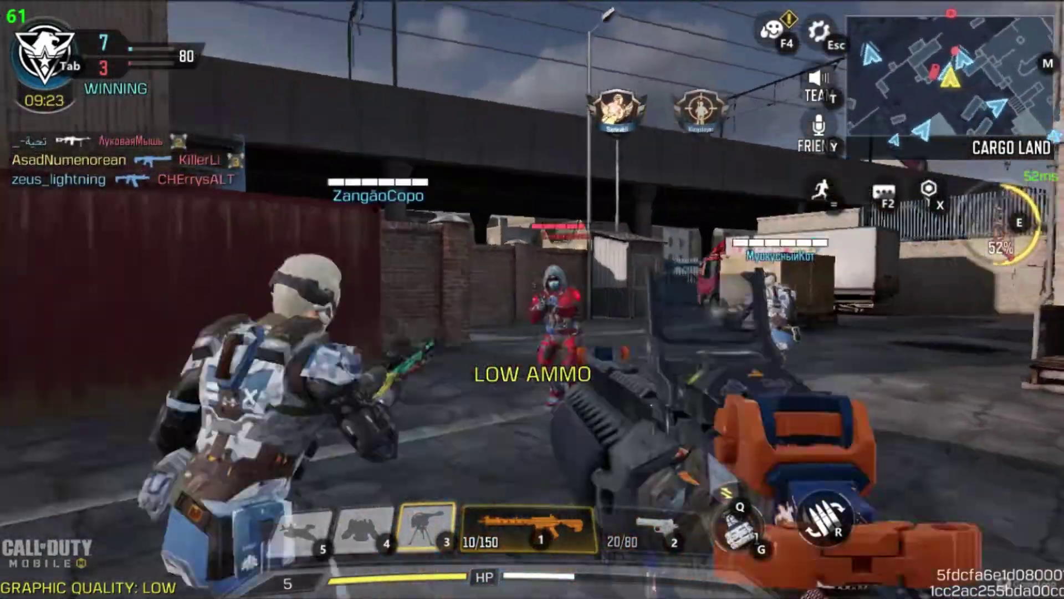